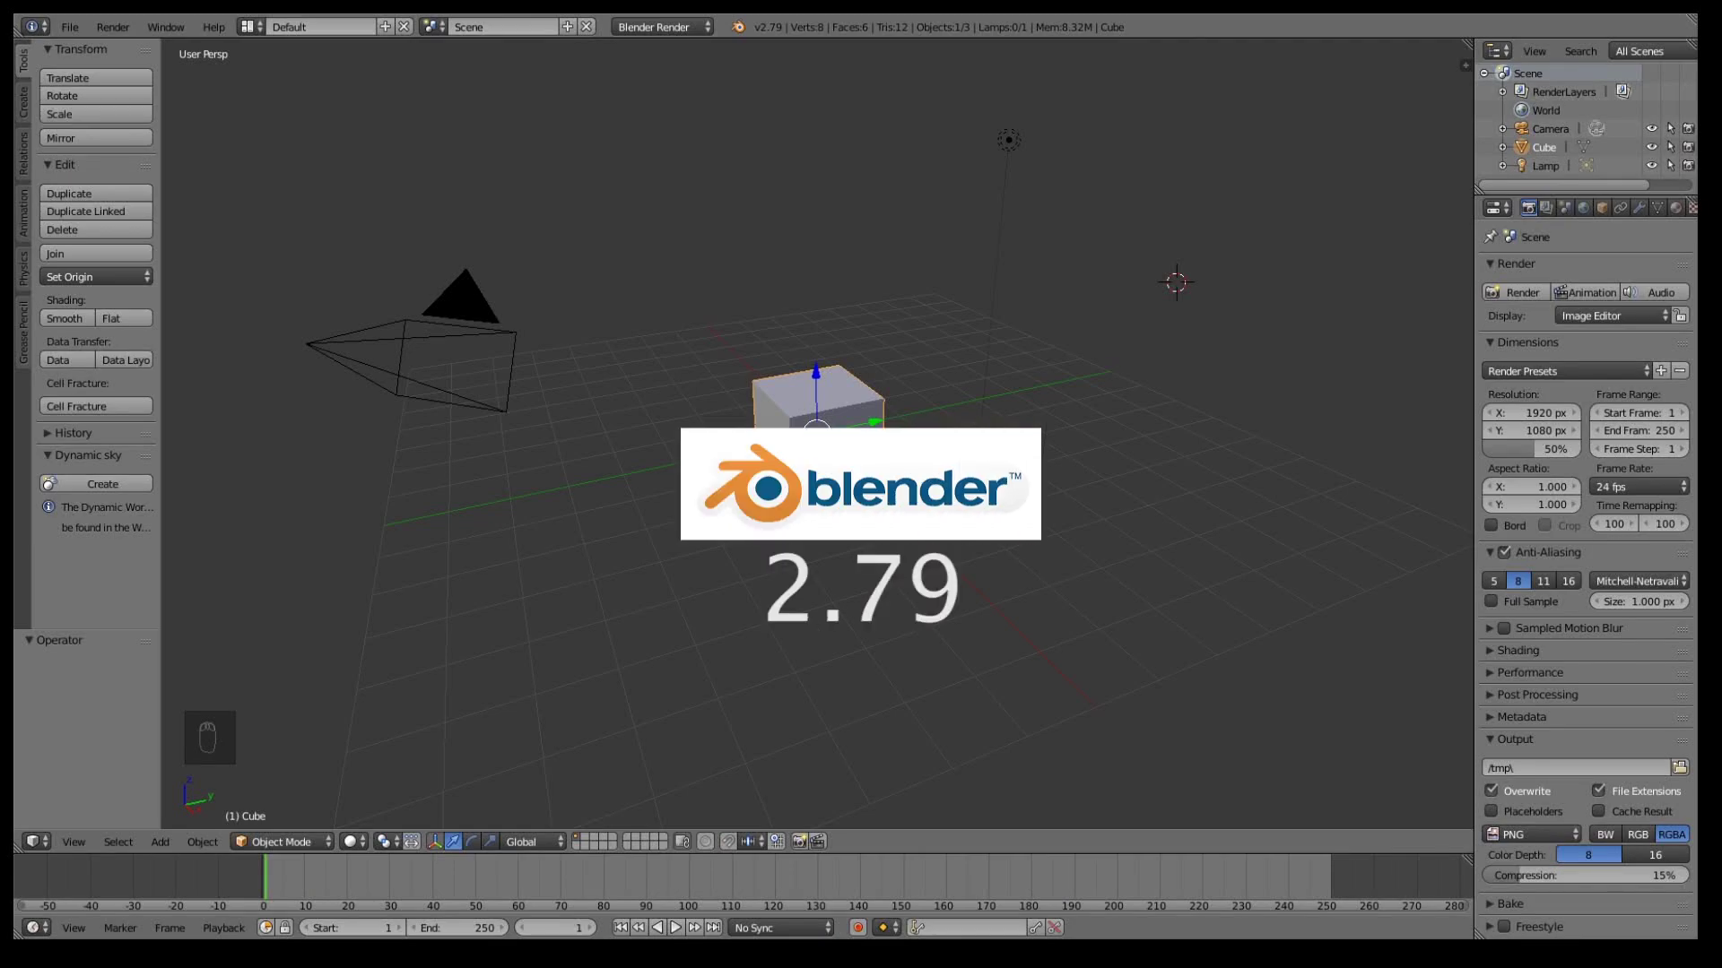
Delete the default cube and add a UV sphere at the recentred 3D cursor
middle_drag(767, 630, 812, 505)
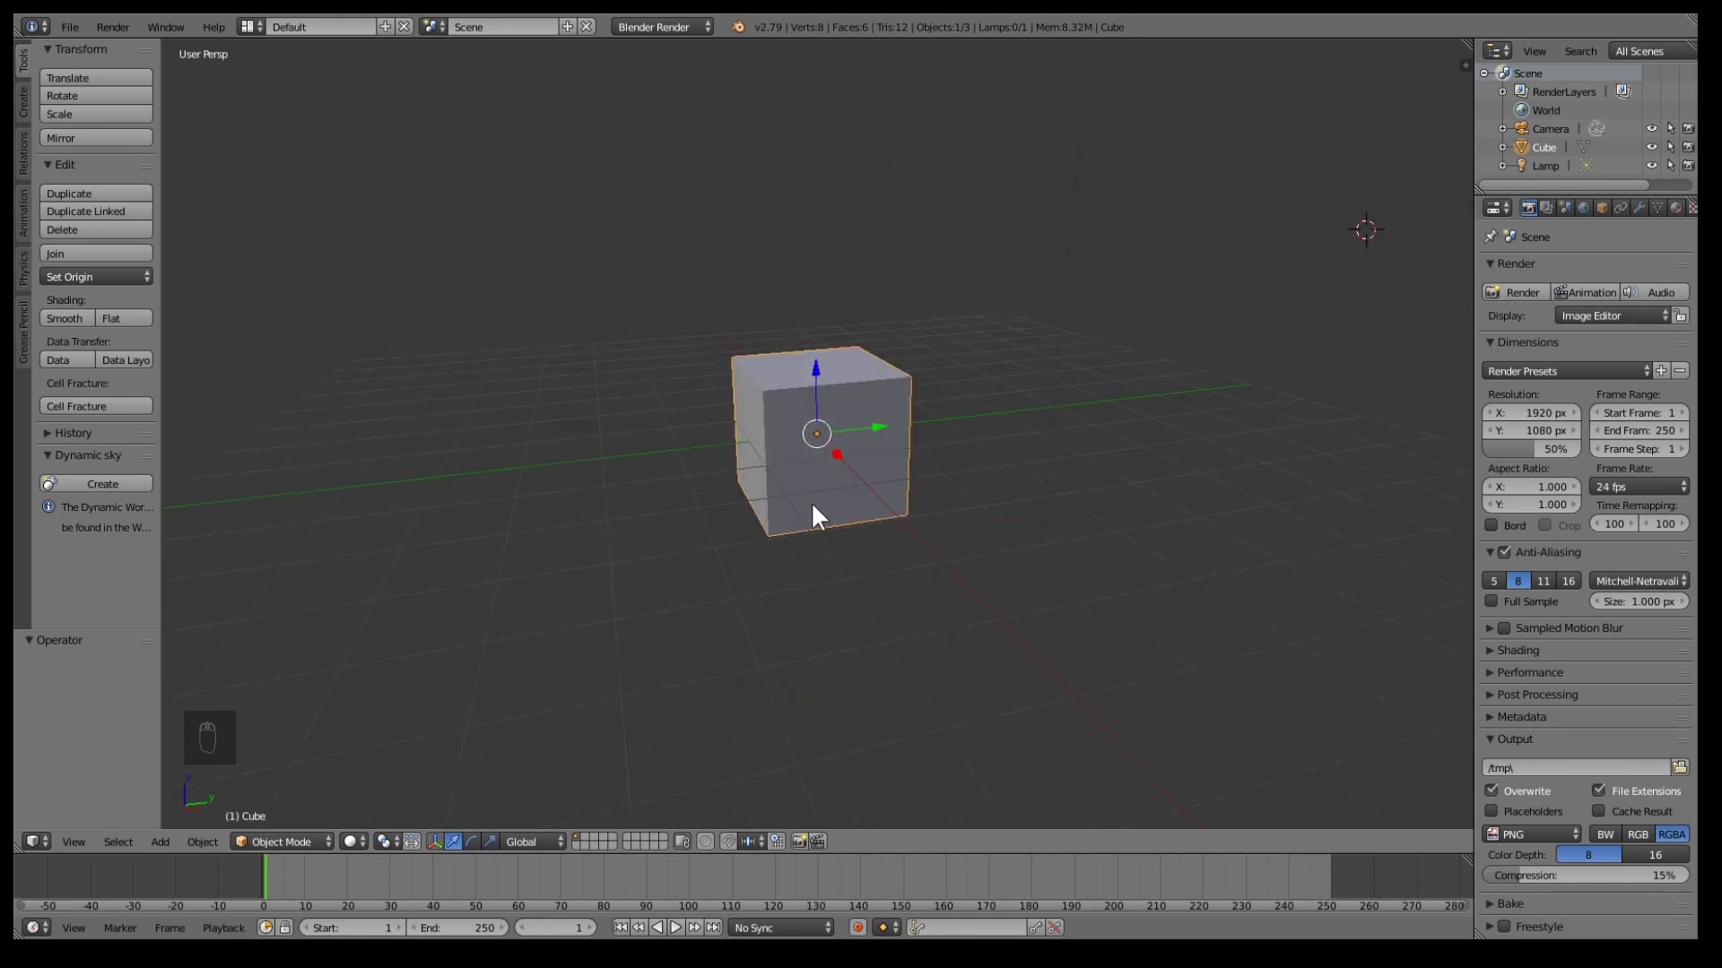
key(Delete)
click(805, 484)
middle_drag(799, 476, 735, 563)
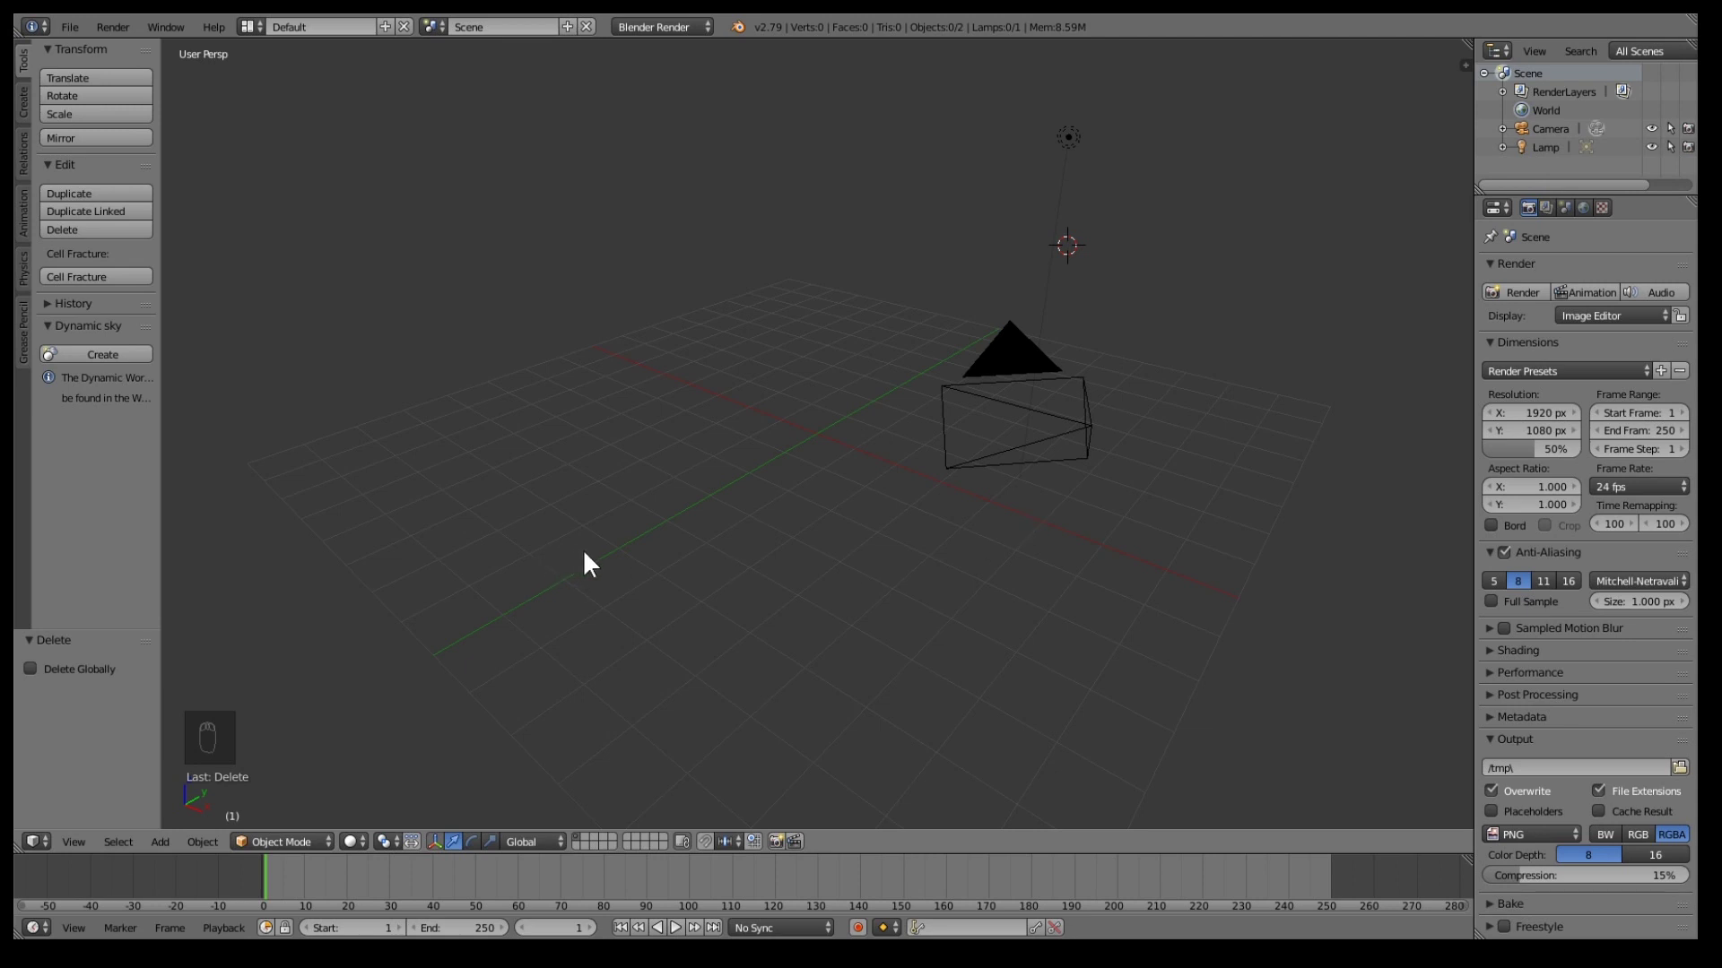
key(shift+c)
key(shift+a)
mouse_move(602, 542)
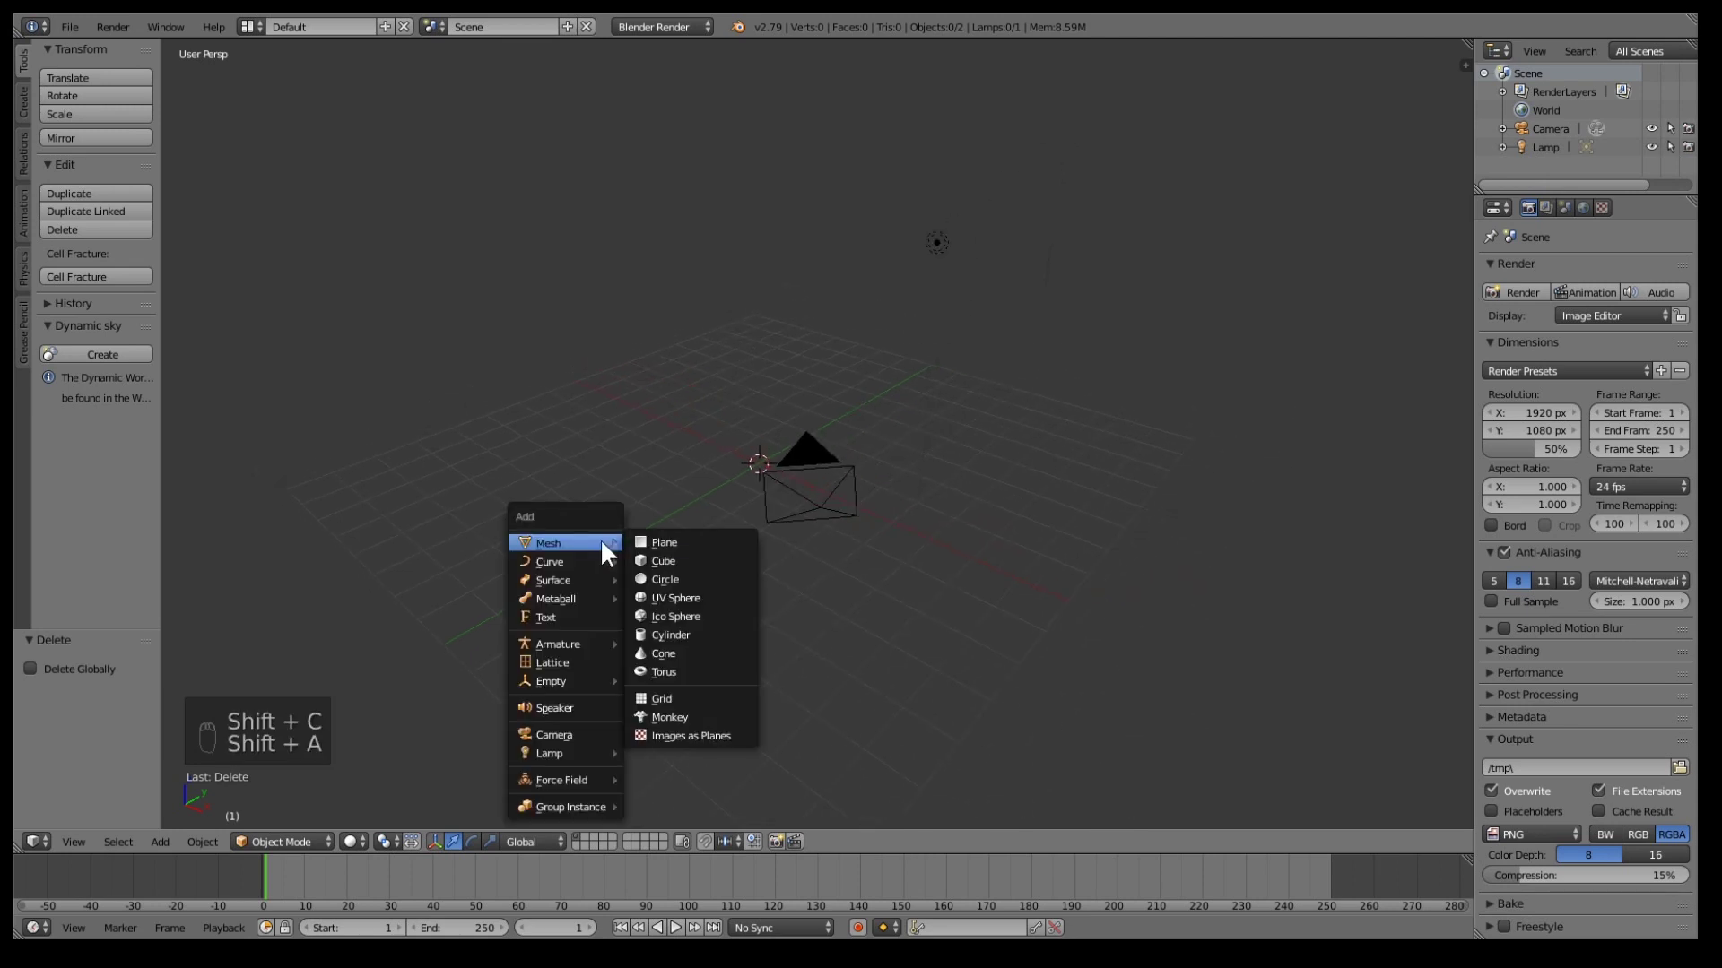
click(719, 590)
middle_drag(960, 595, 1049, 583)
In Edit Mode, scale the sphere along Z (1.515, then 0.854) into an egg
key(Tab)
key(s)
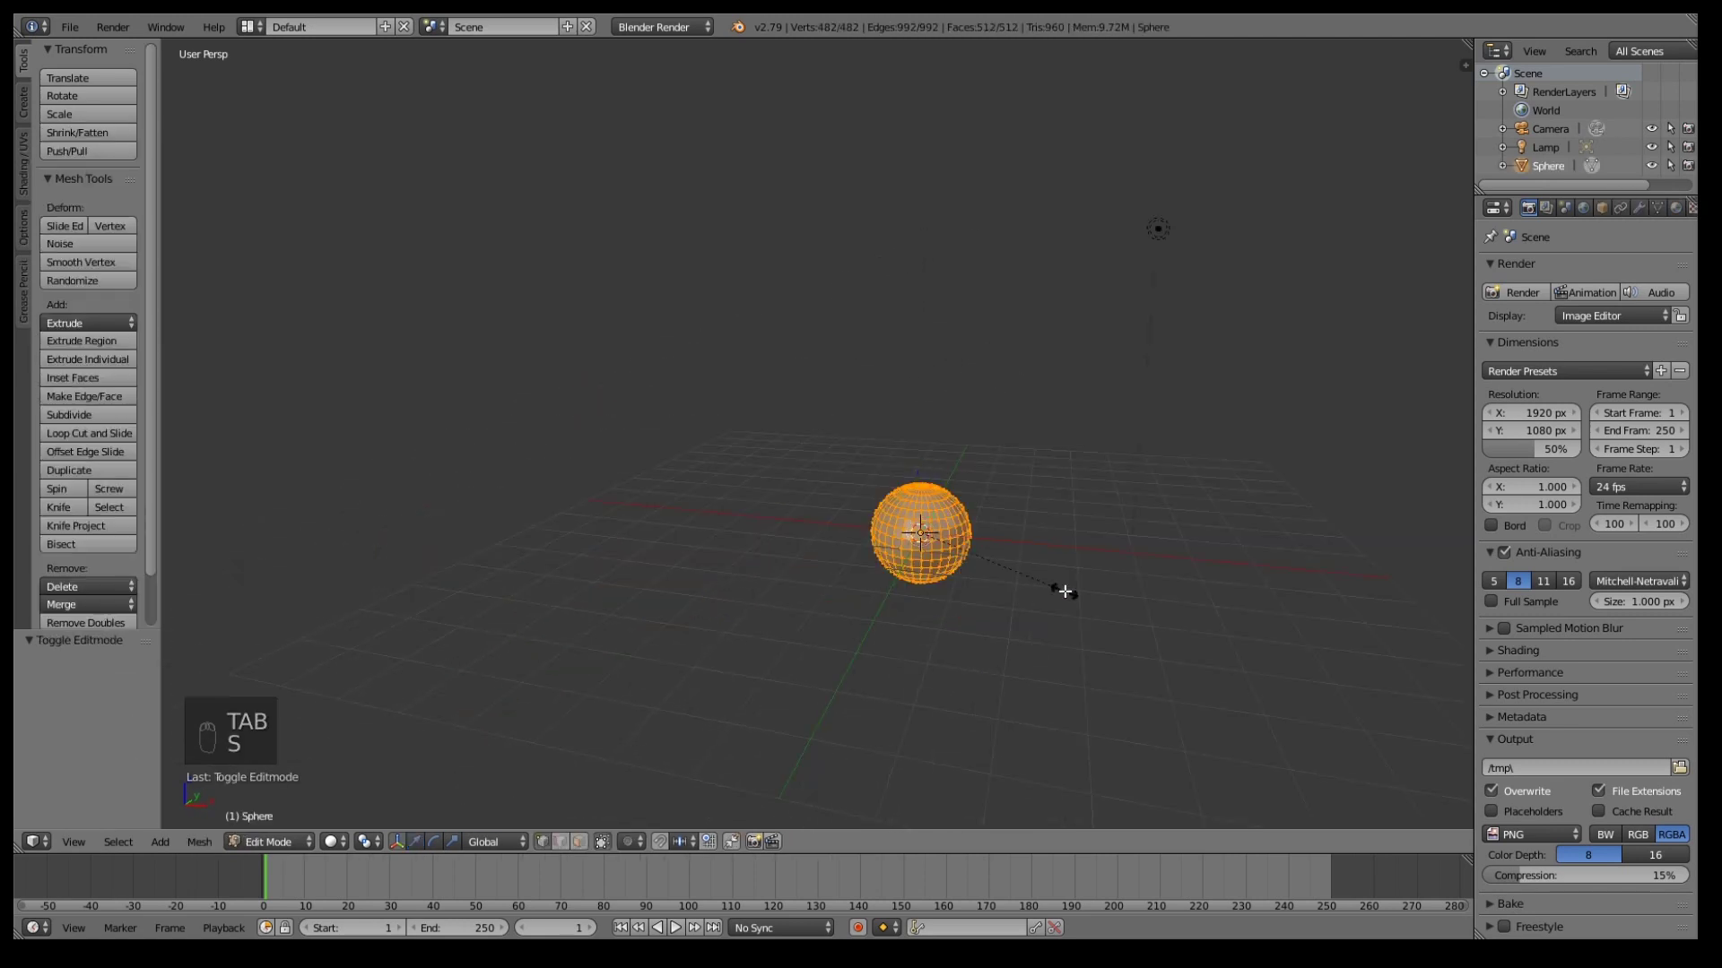
key(z)
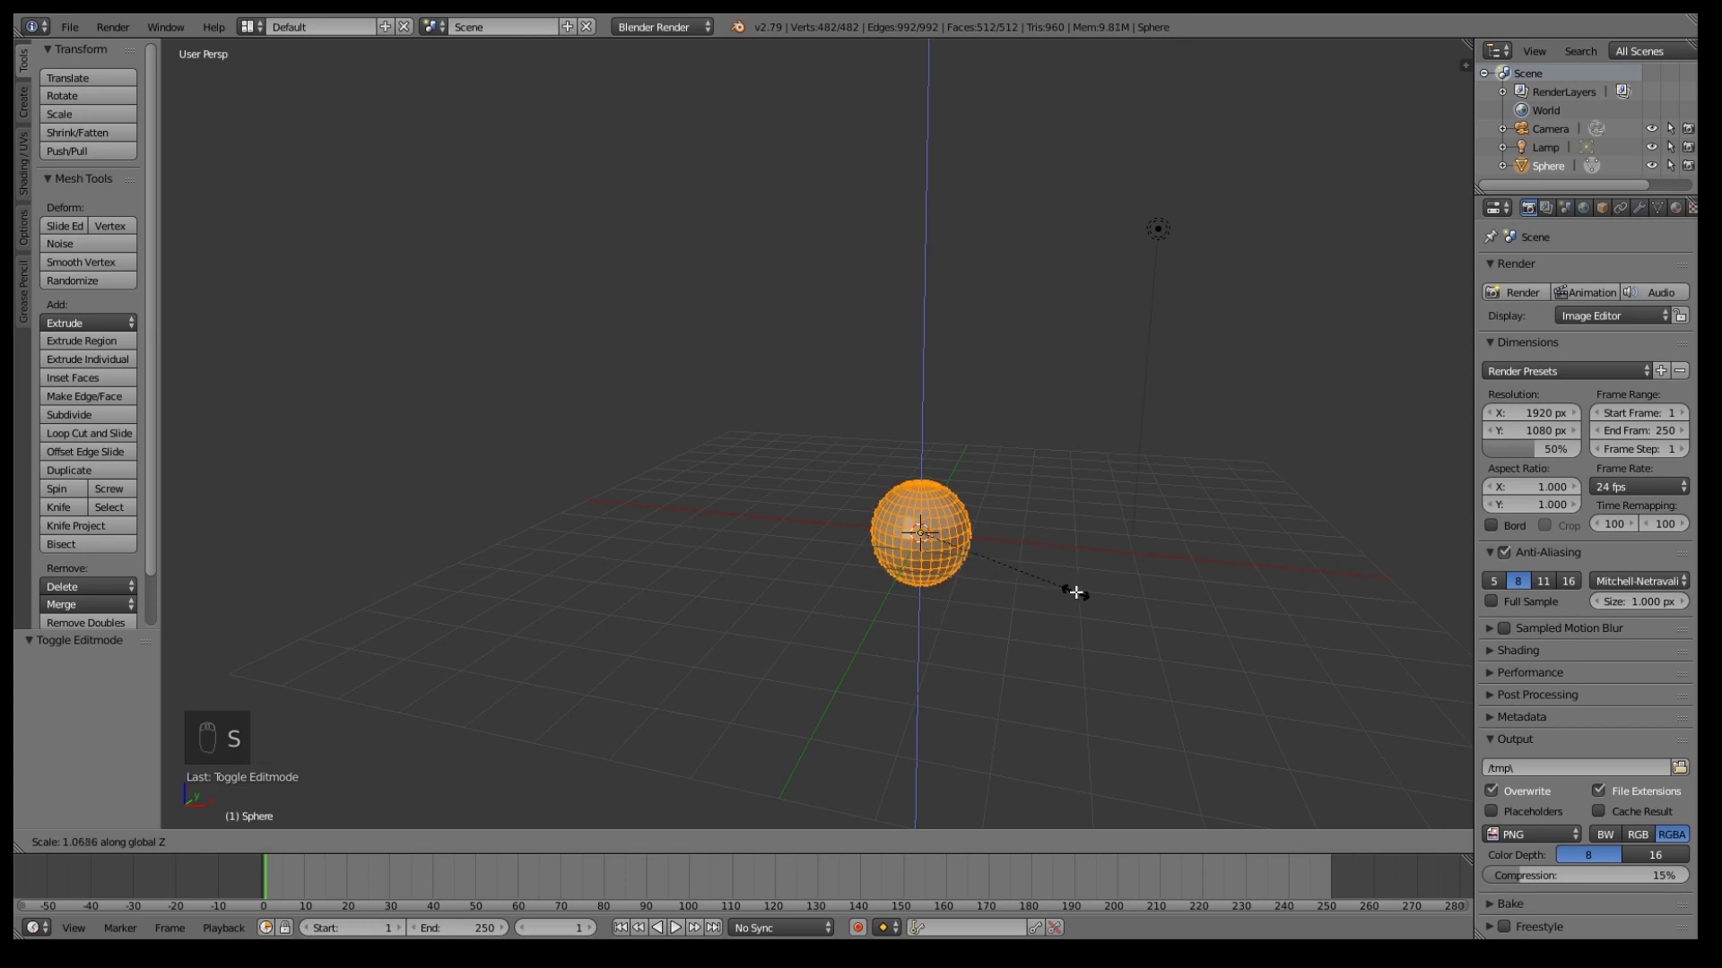
click(1142, 609)
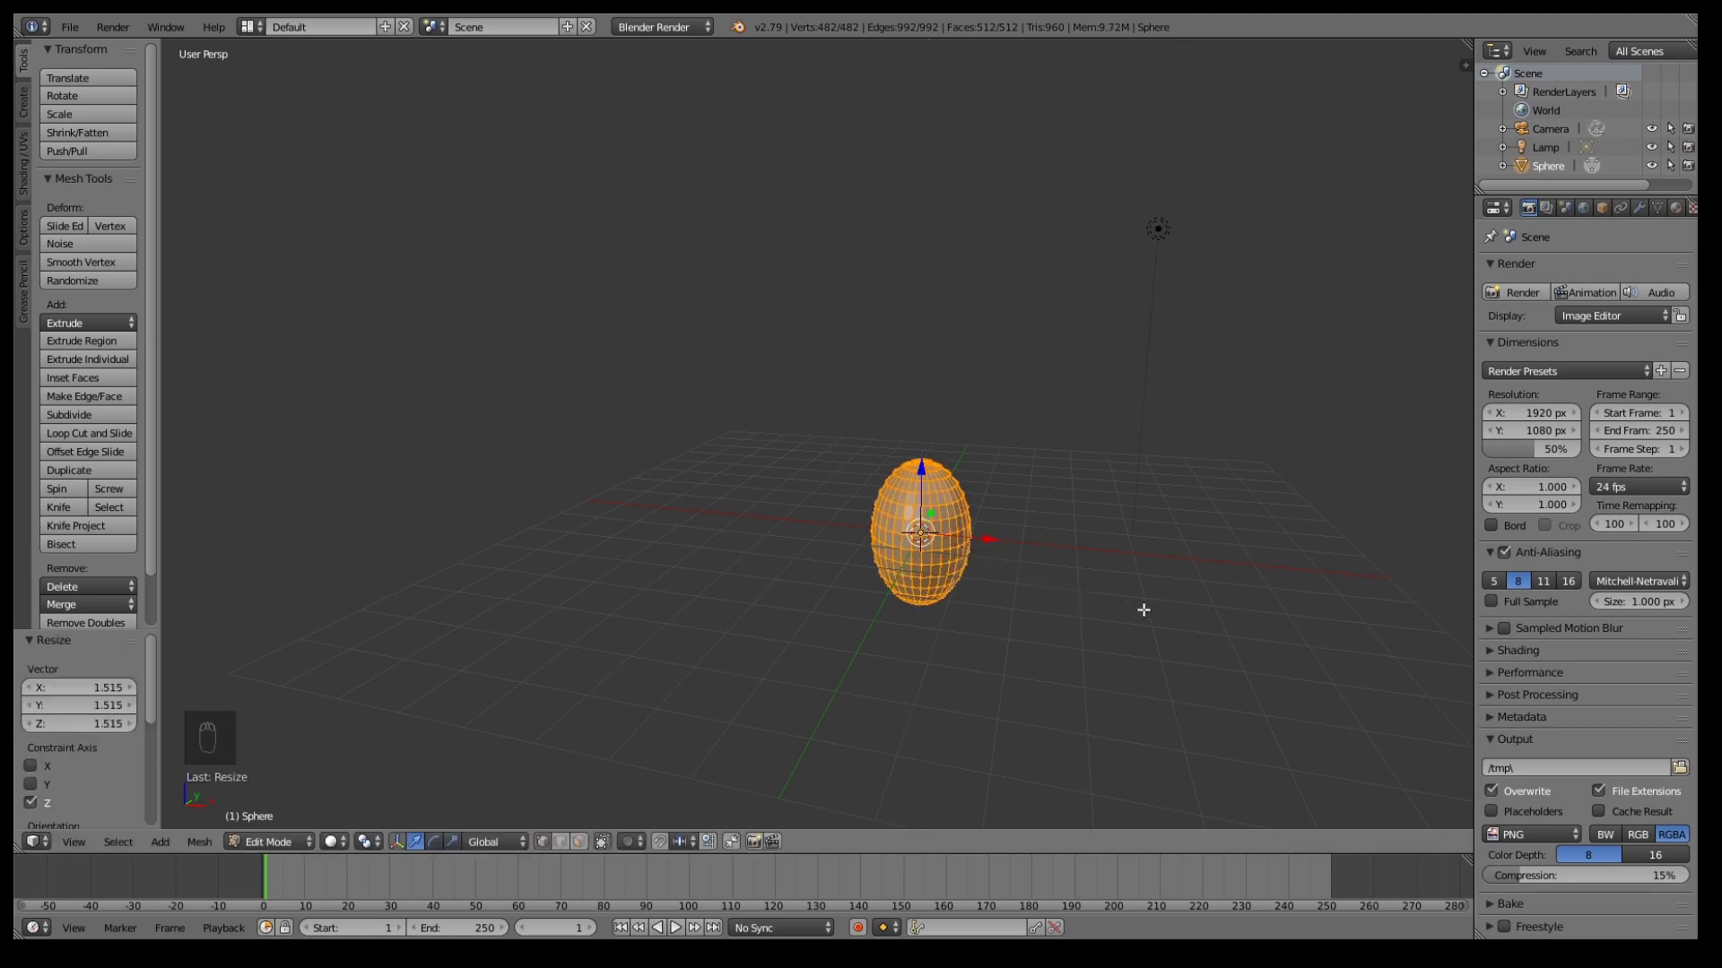
middle_drag(1119, 658, 1103, 627)
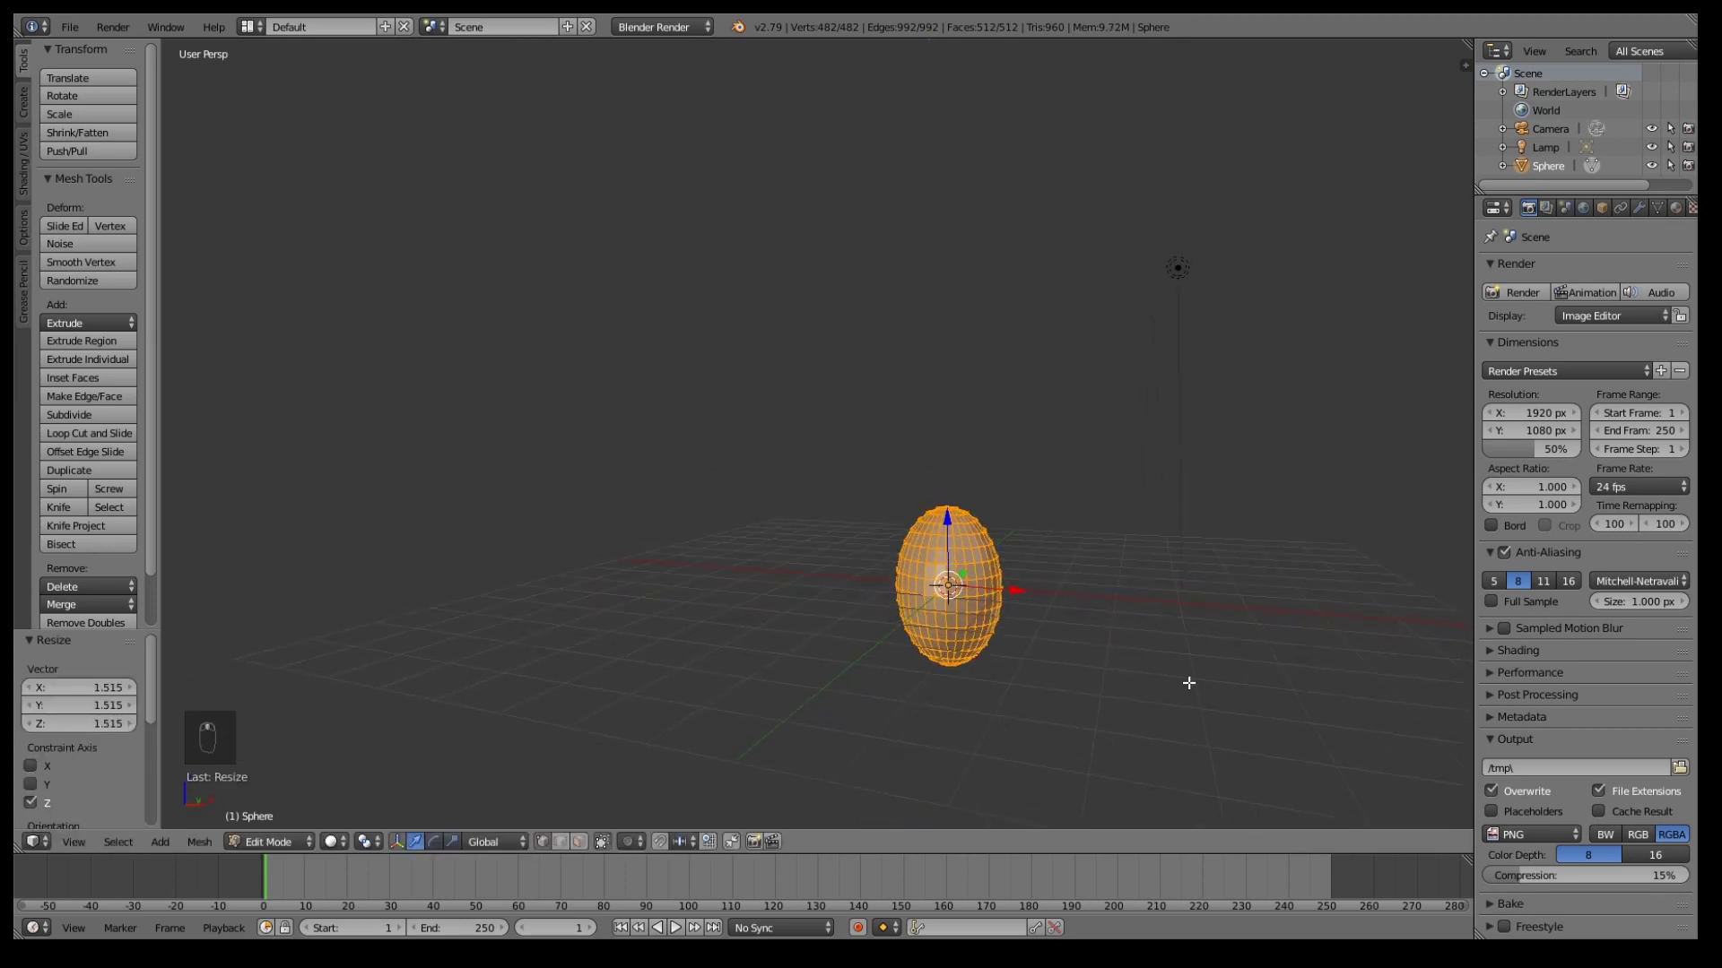
mouse_move(1169, 665)
middle_down()
mouse_move(1180, 611)
mouse_move(1175, 654)
middle_up()
key(s)
key(z)
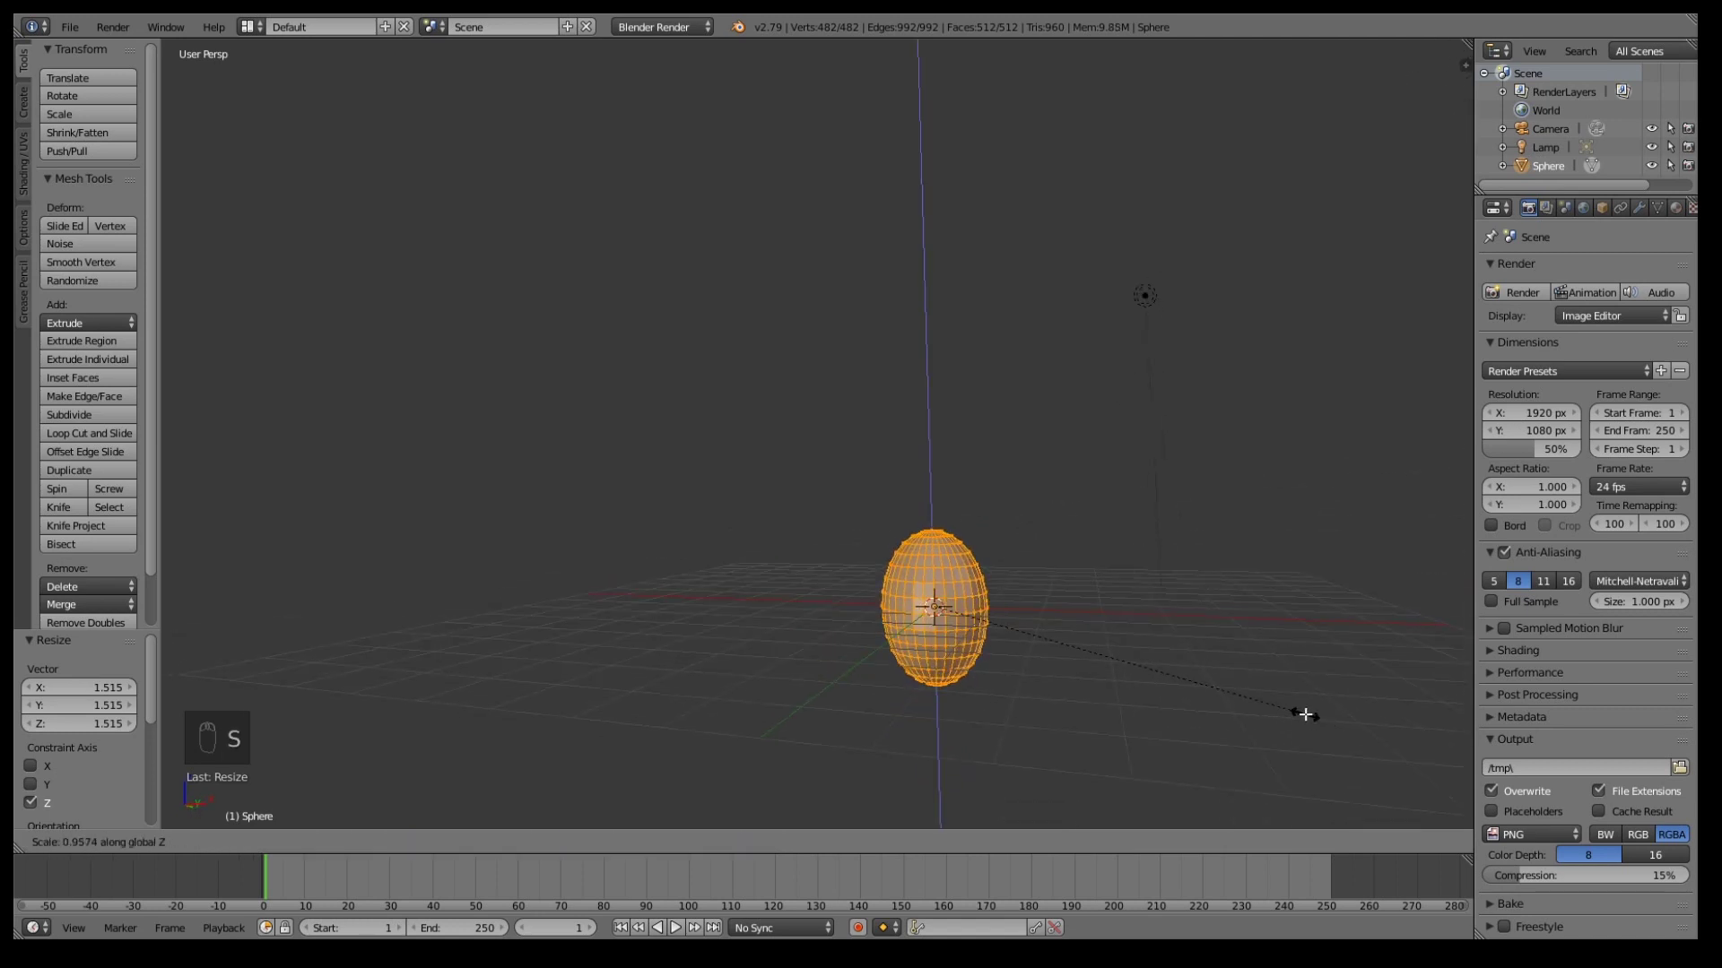
click(1264, 700)
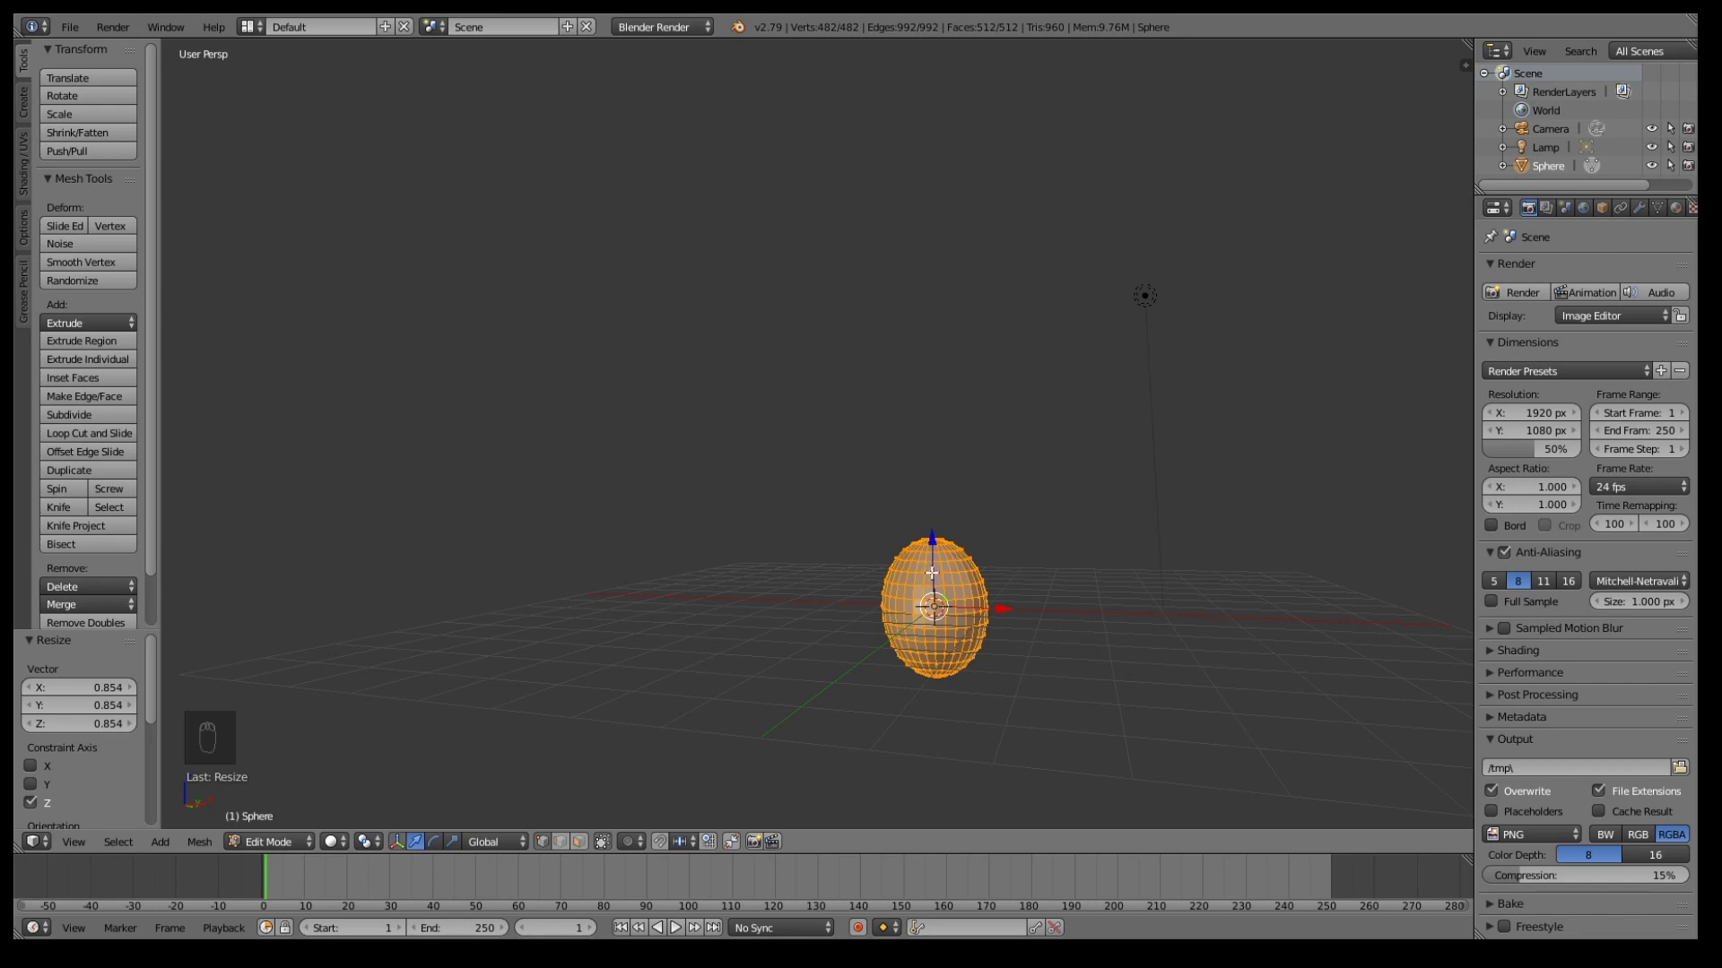
Raise the egg 1.336 along Z so its base sits on the grid, then return to Object Mode
key(g)
key(z)
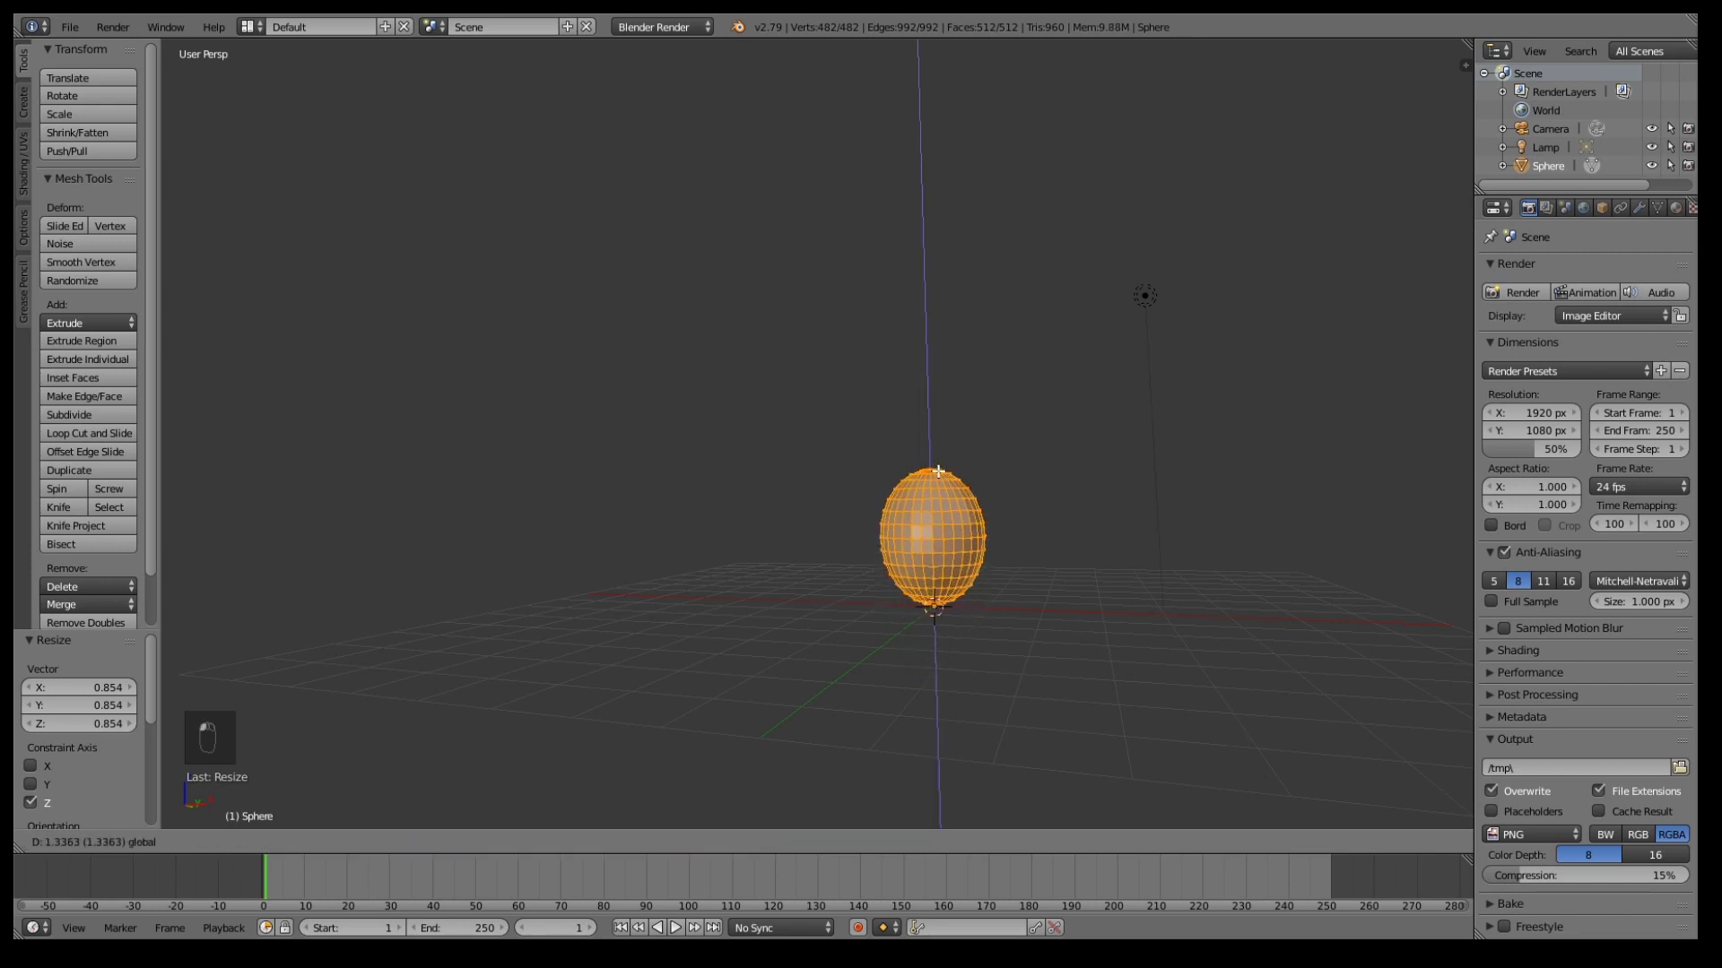
click(938, 471)
key(KP_5)
key(KP_1)
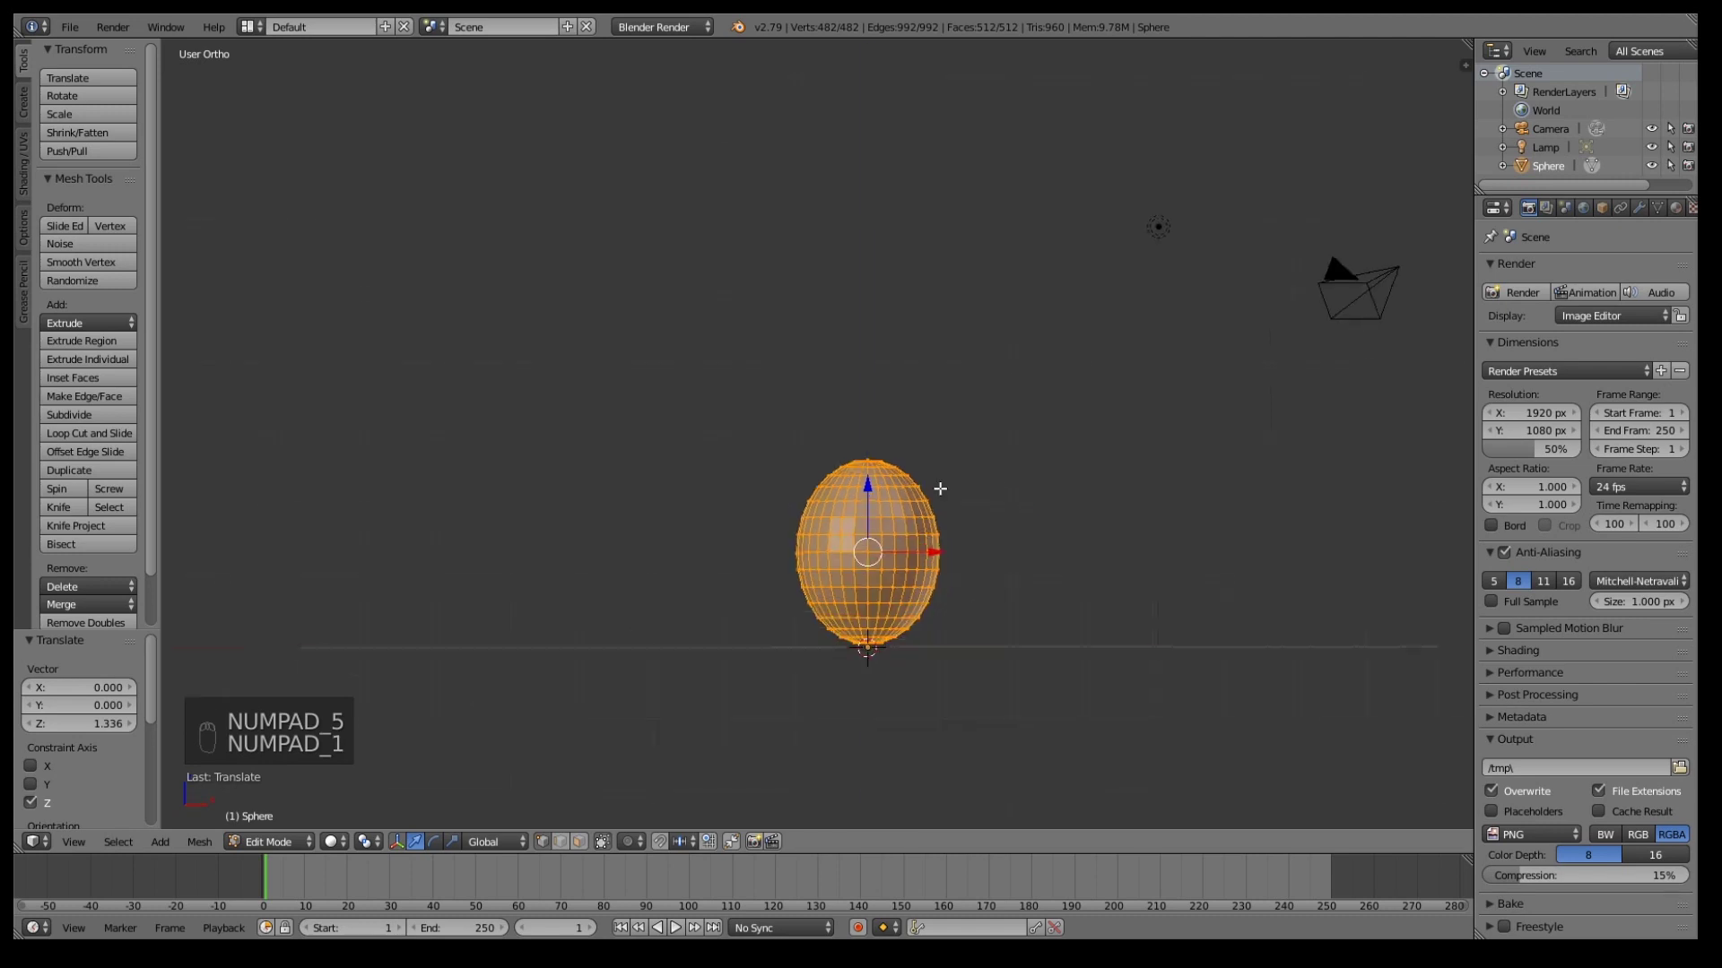
drag(867, 485, 868, 489)
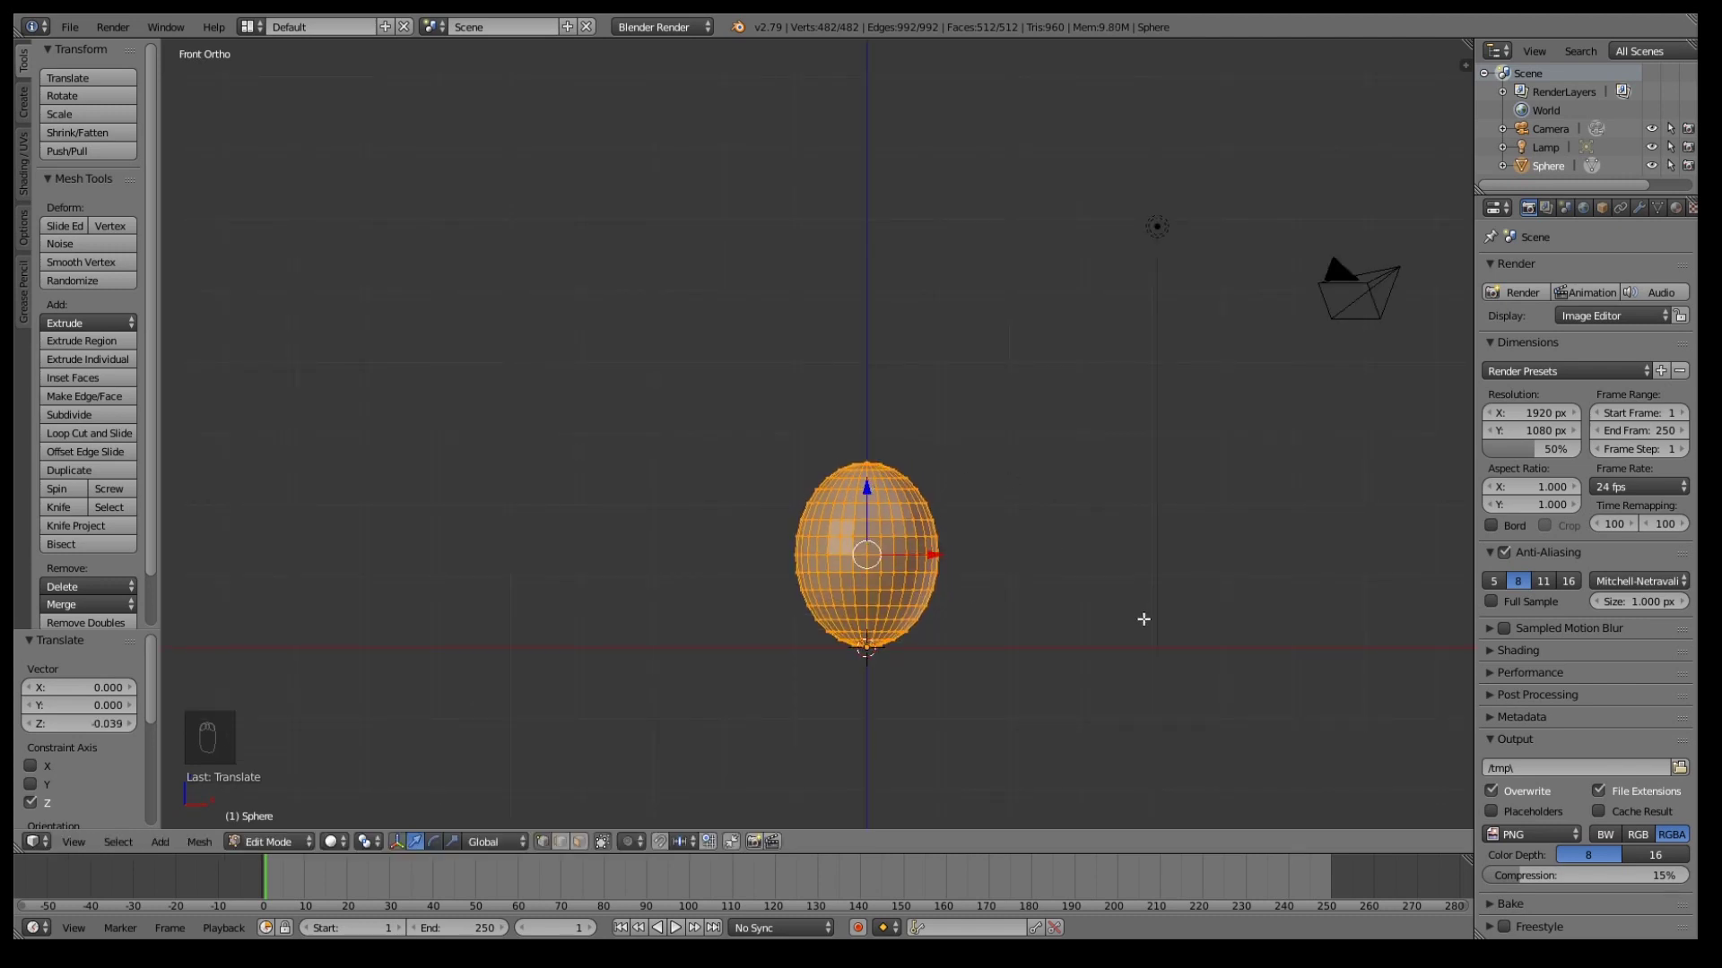
key(Tab)
middle_drag(1121, 582, 976, 596)
key(KP_5)
middle_drag(701, 599, 1204, 507)
scroll(929, 672, up, 3)
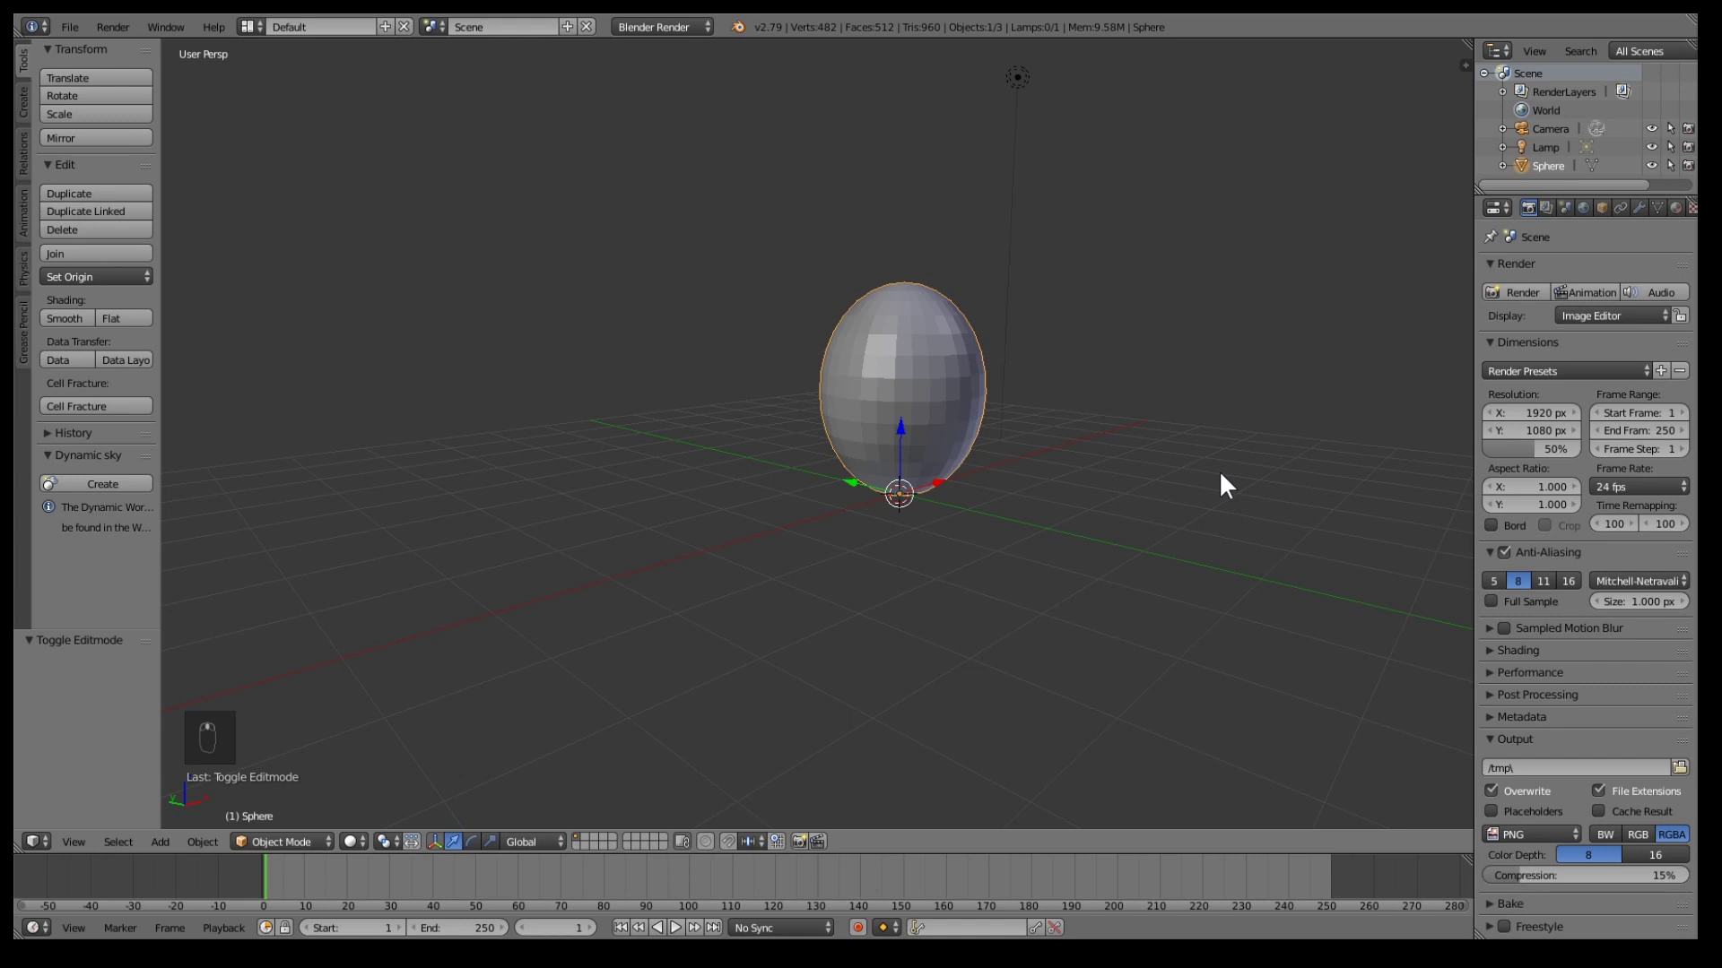
Add a Decimate modifier (Collapse, ratio 1.0000, 512 faces) from the wrench tab
middle_drag(1220, 475, 1151, 585)
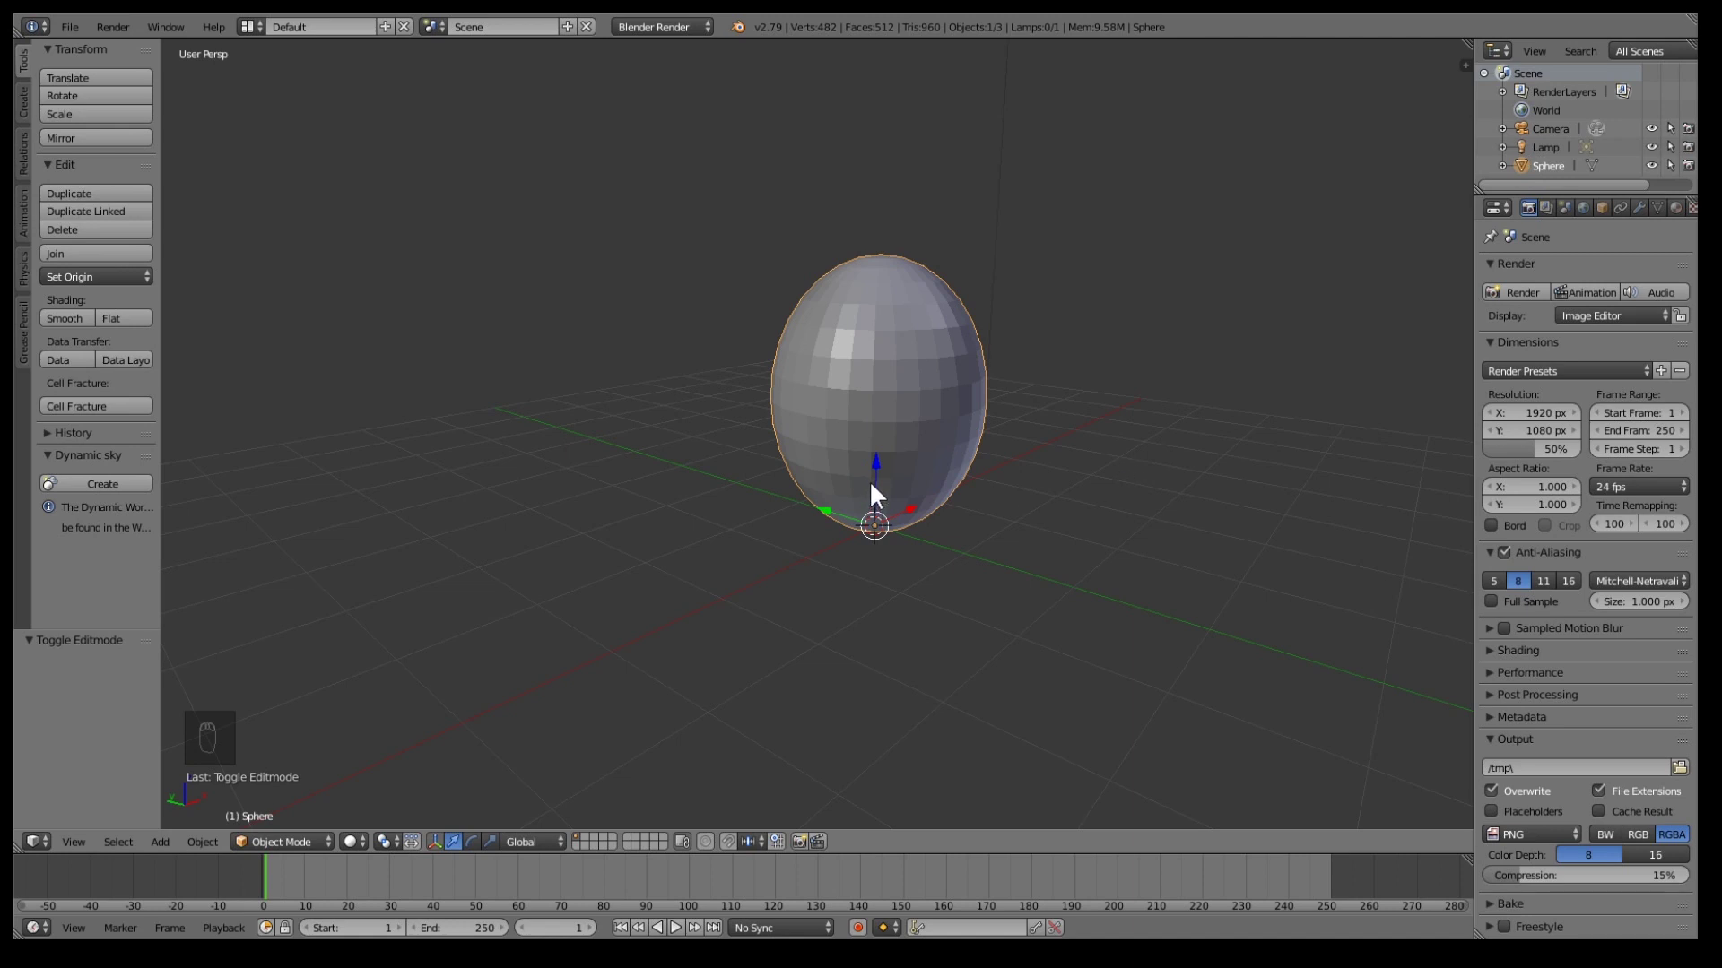
click(1639, 208)
click(1605, 269)
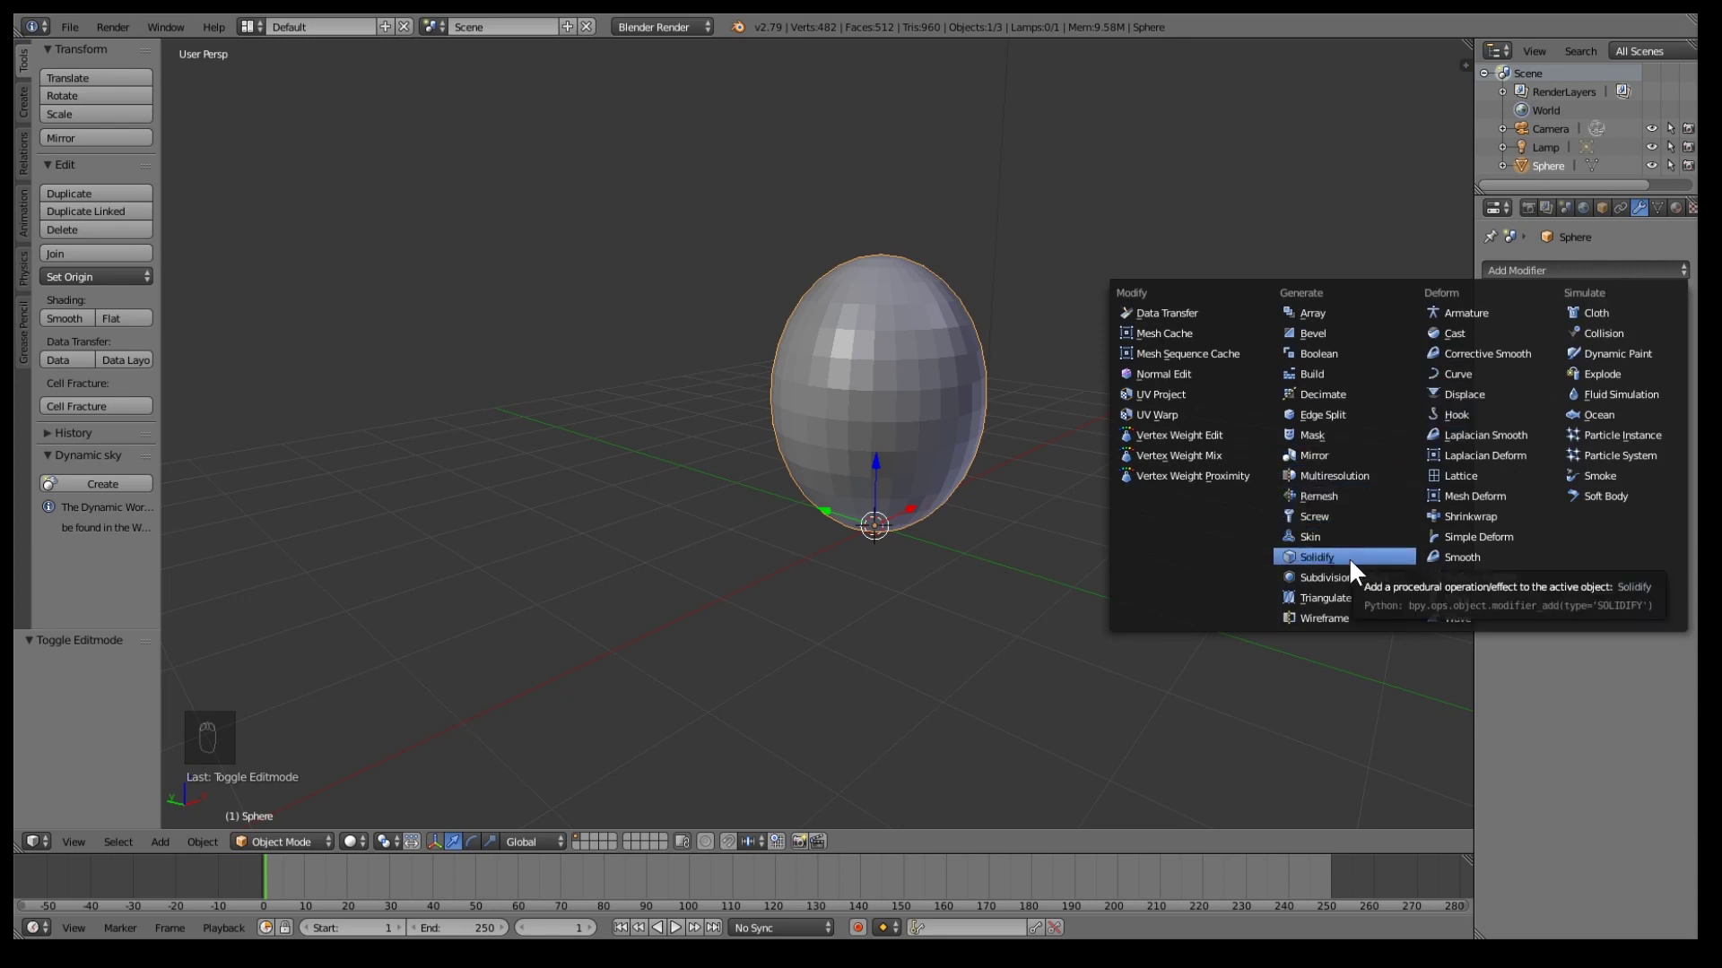
click(1324, 394)
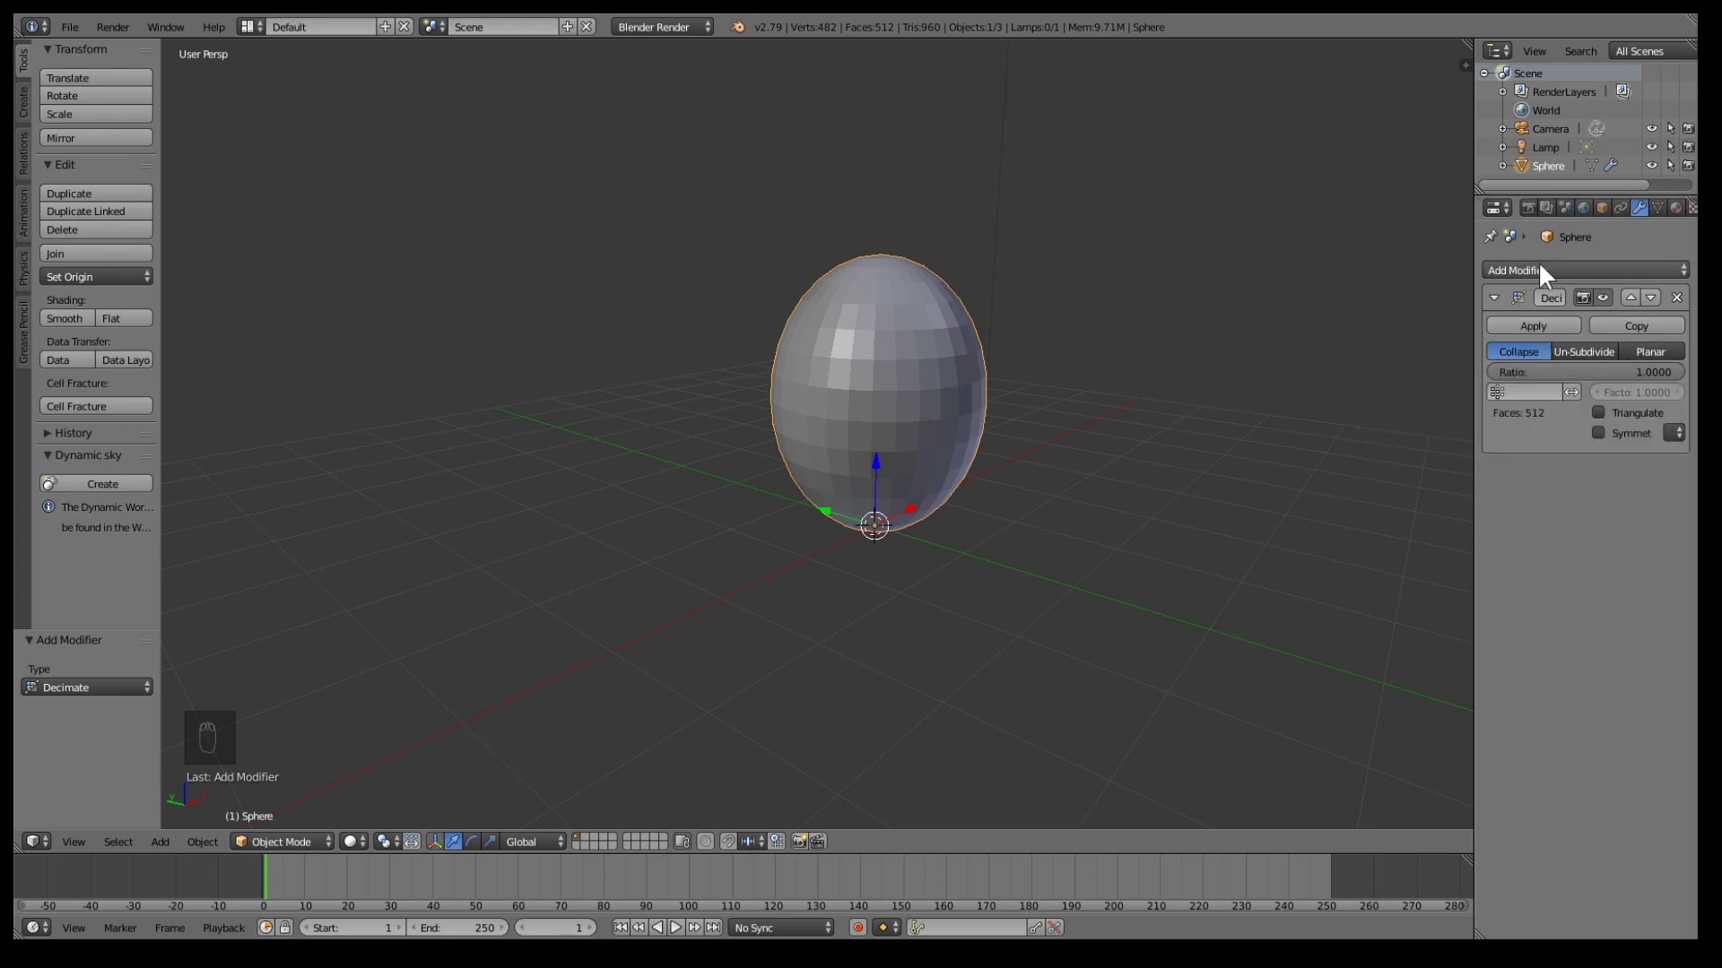
Drag the Decimate ratio down to 0.1854, leaving a faceted 163-face egg
drag(1677, 374, 1516, 375)
middle_drag(923, 444, 1067, 490)
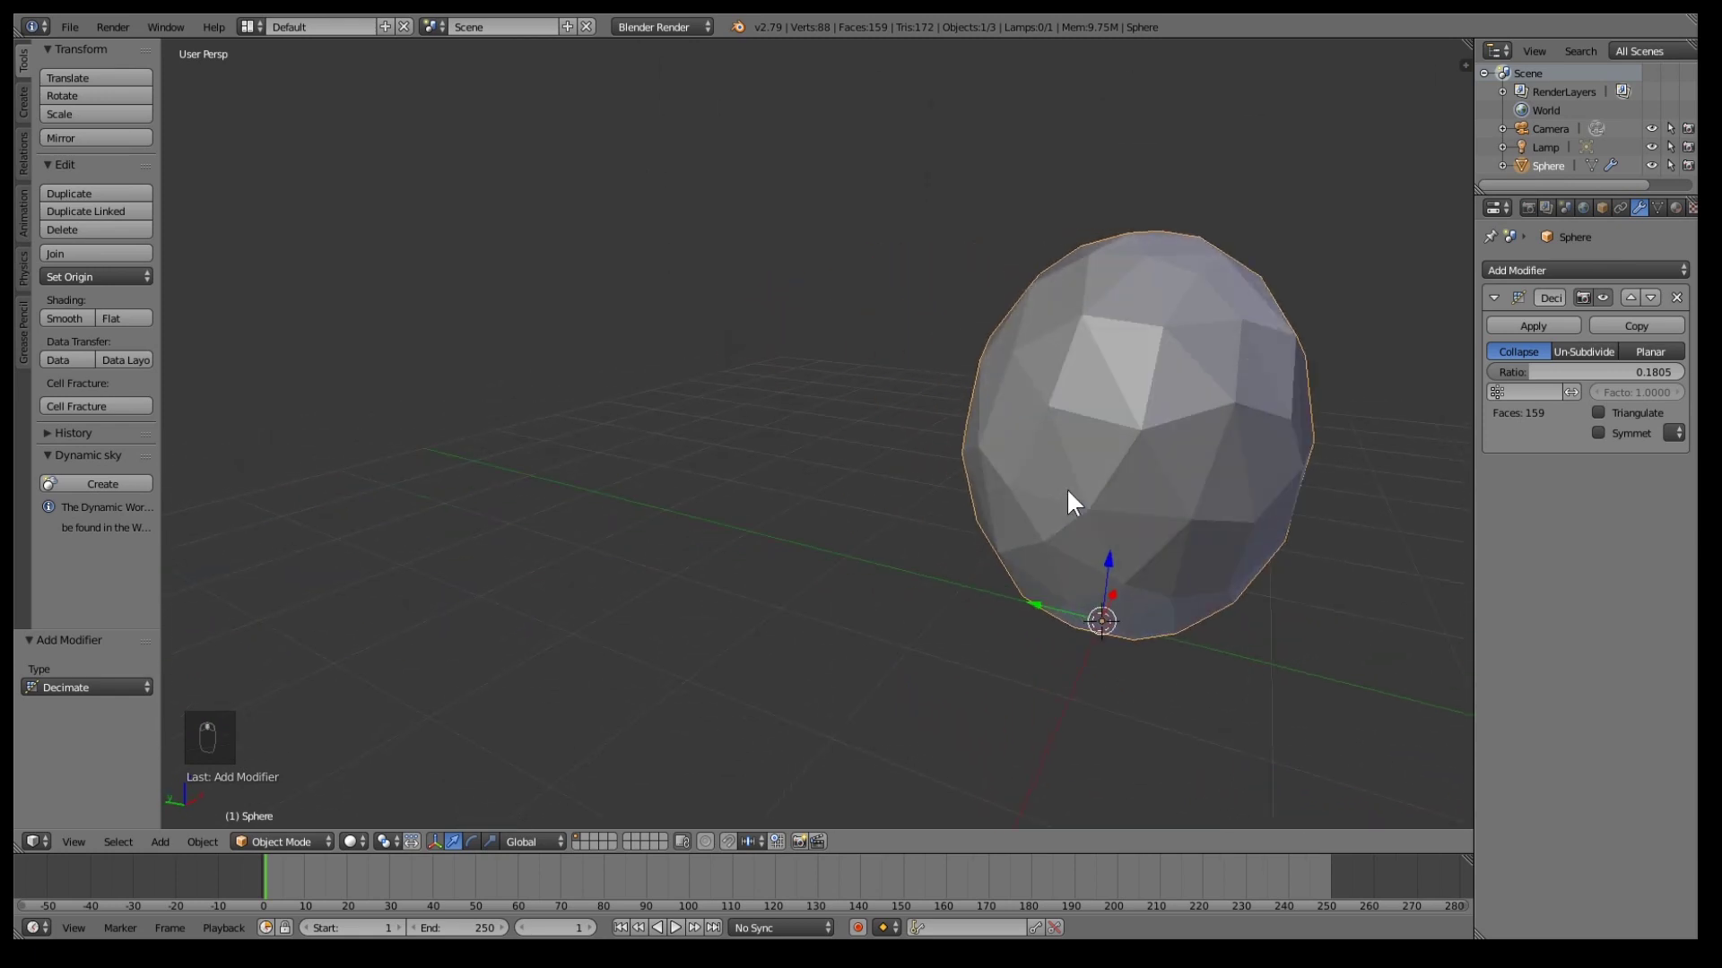
middle_drag(1381, 530, 1364, 454)
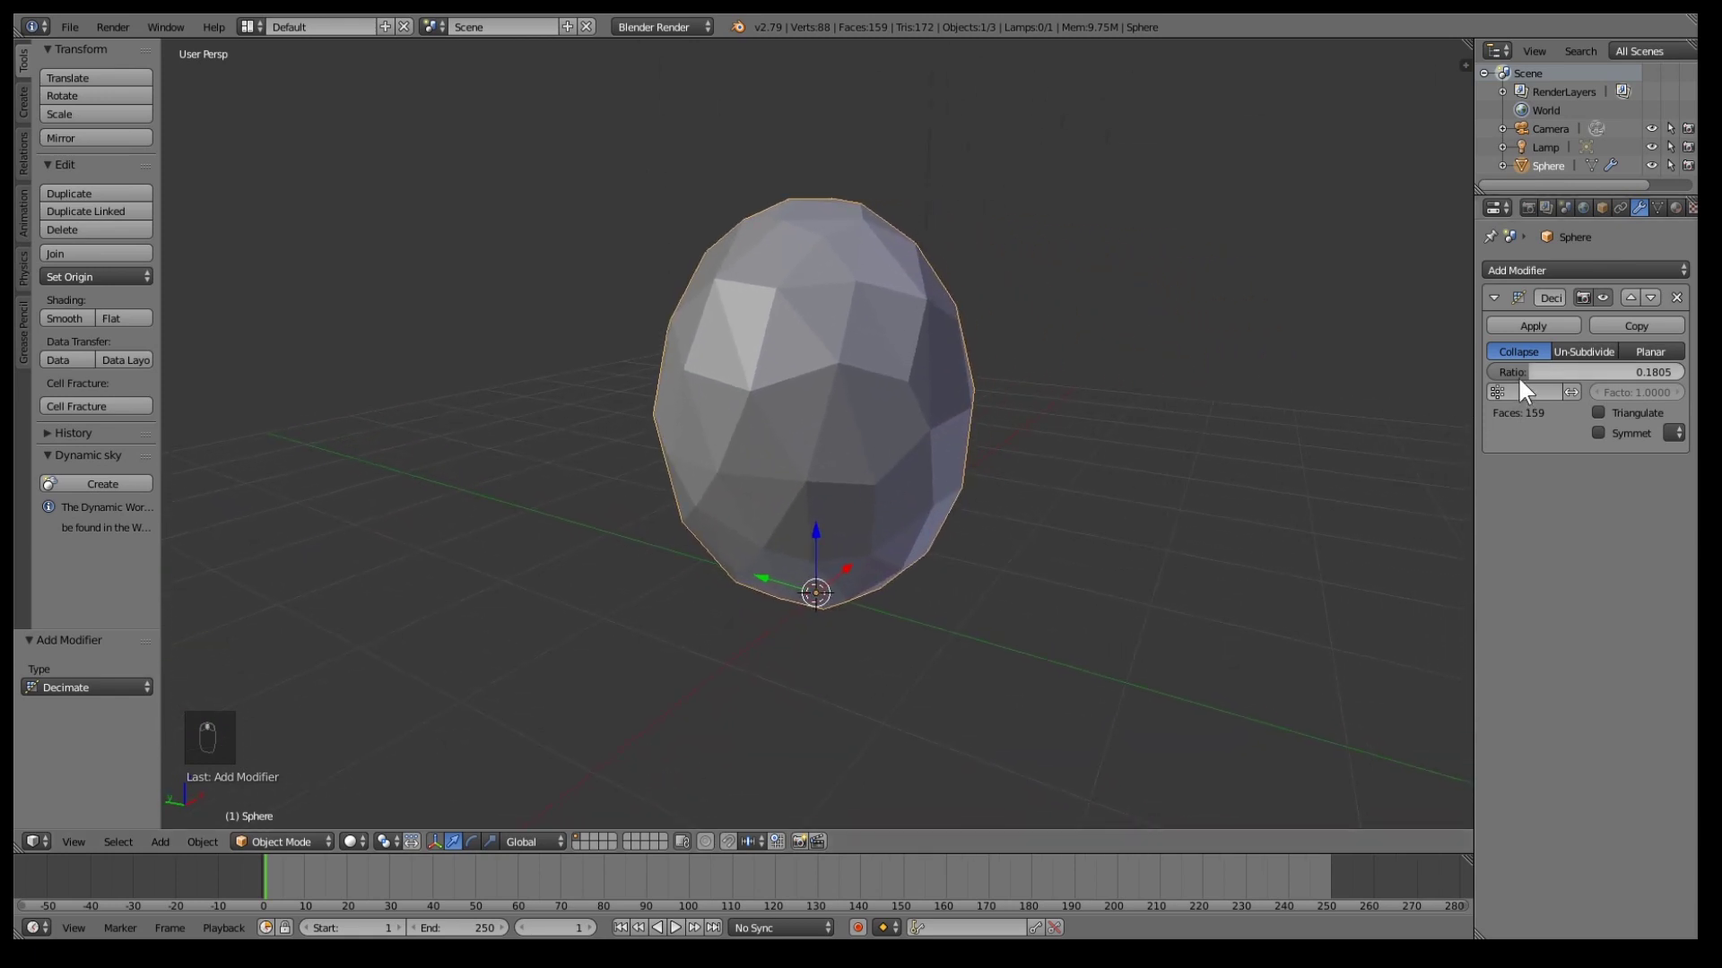
drag(1531, 370, 1531, 370)
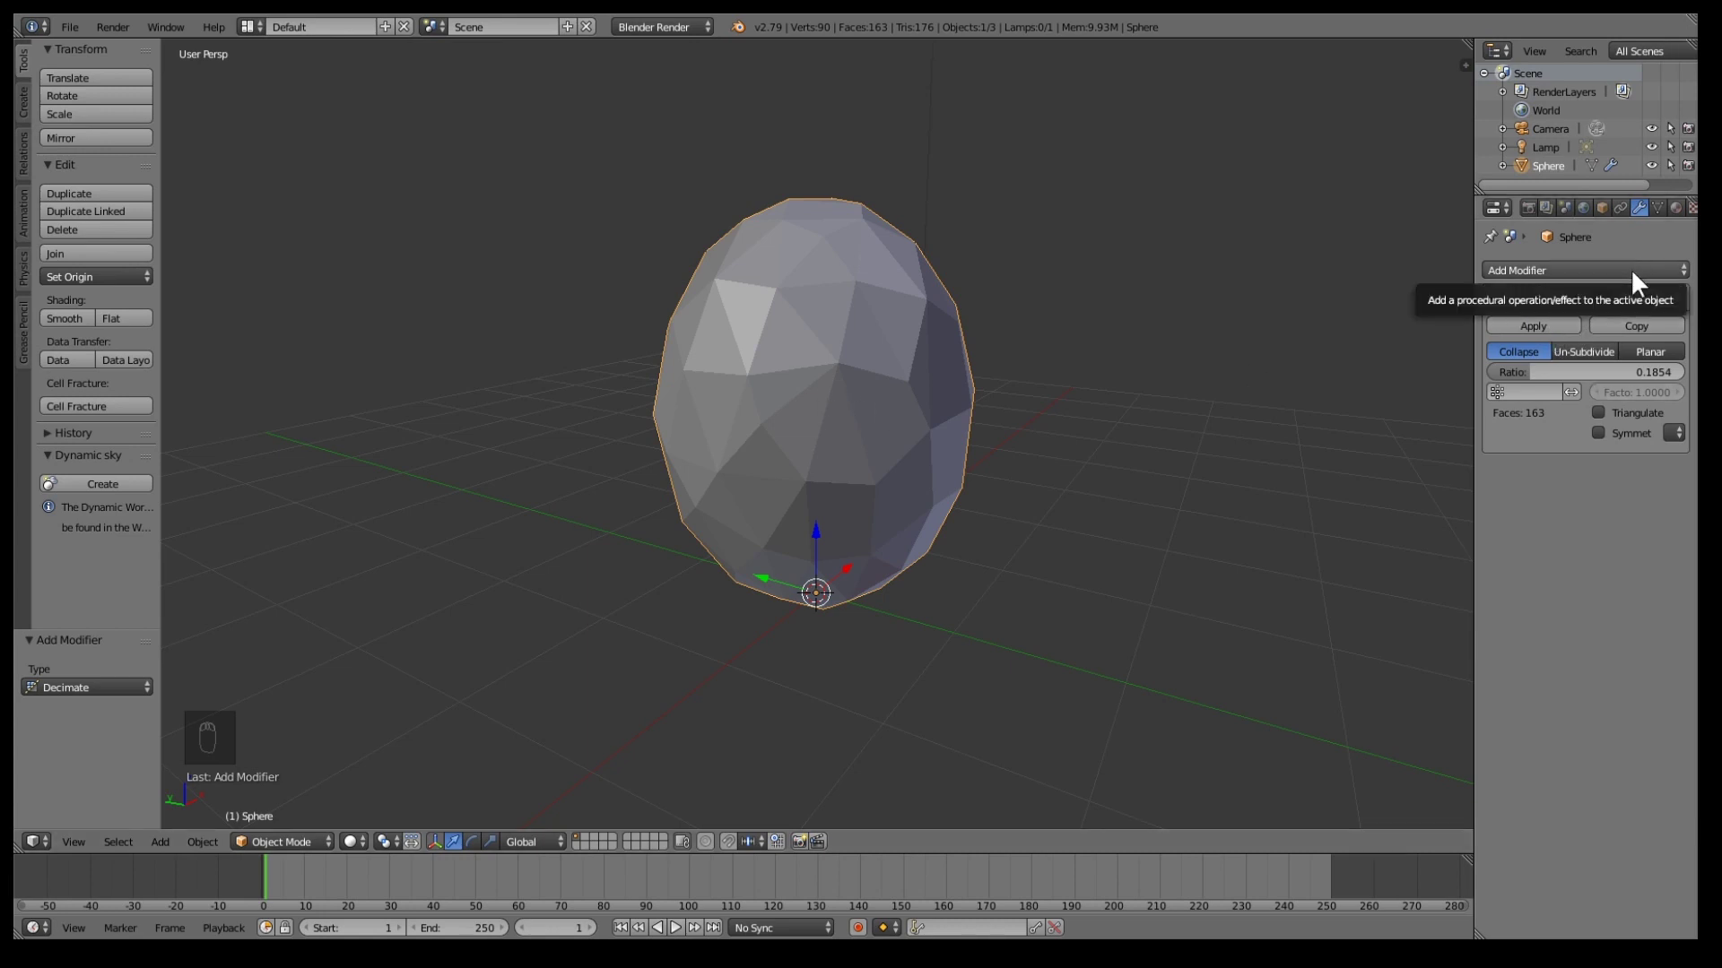
middle_drag(1165, 394, 1263, 348)
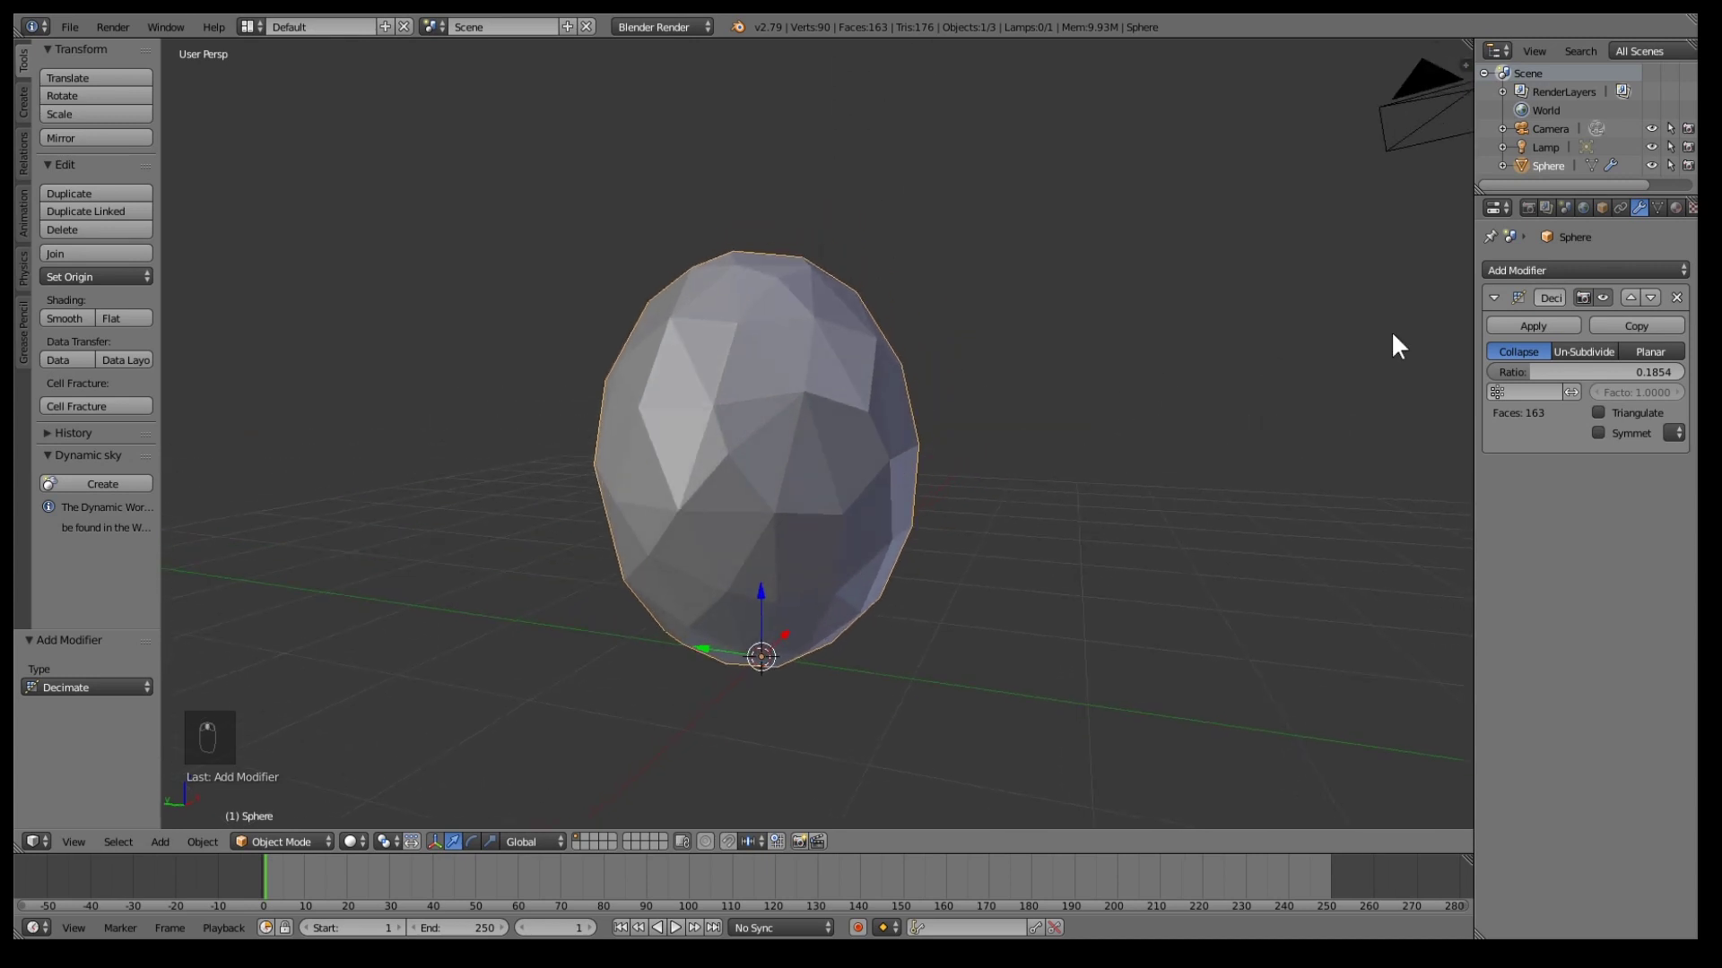
Add a Wireframe modifier, turning the low-poly egg into 0.0200-thick struts
click(1604, 273)
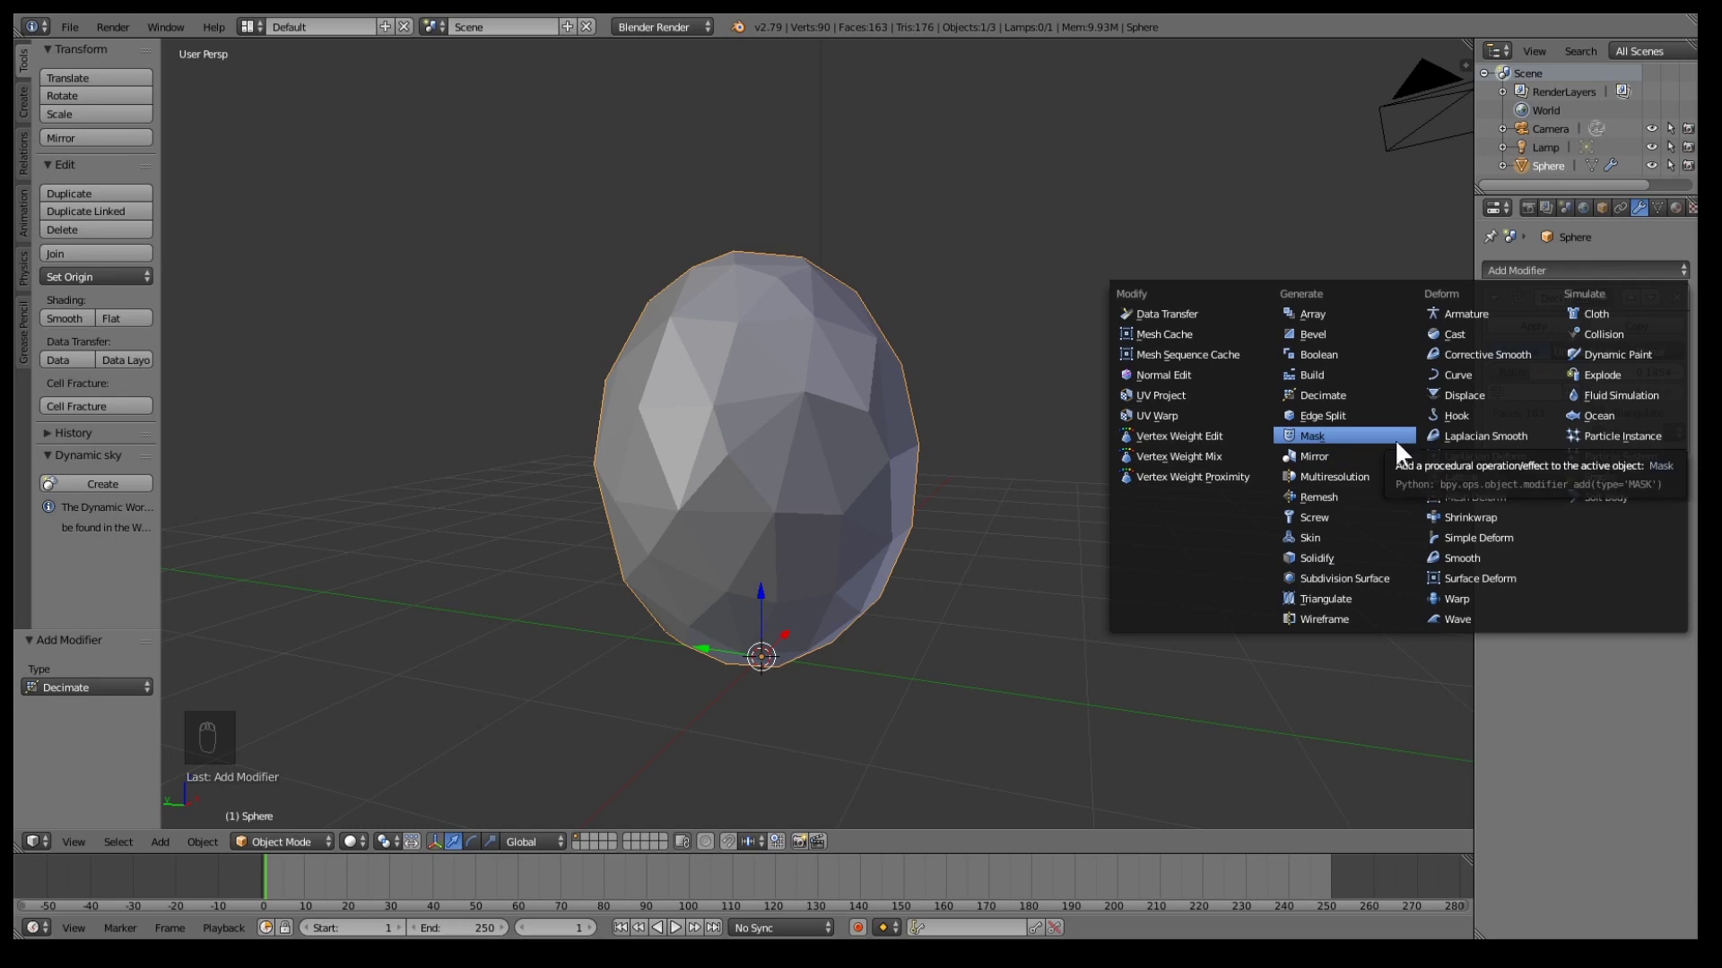
click(1399, 617)
middle_drag(1174, 536, 1280, 538)
scroll(1245, 622, up, 2)
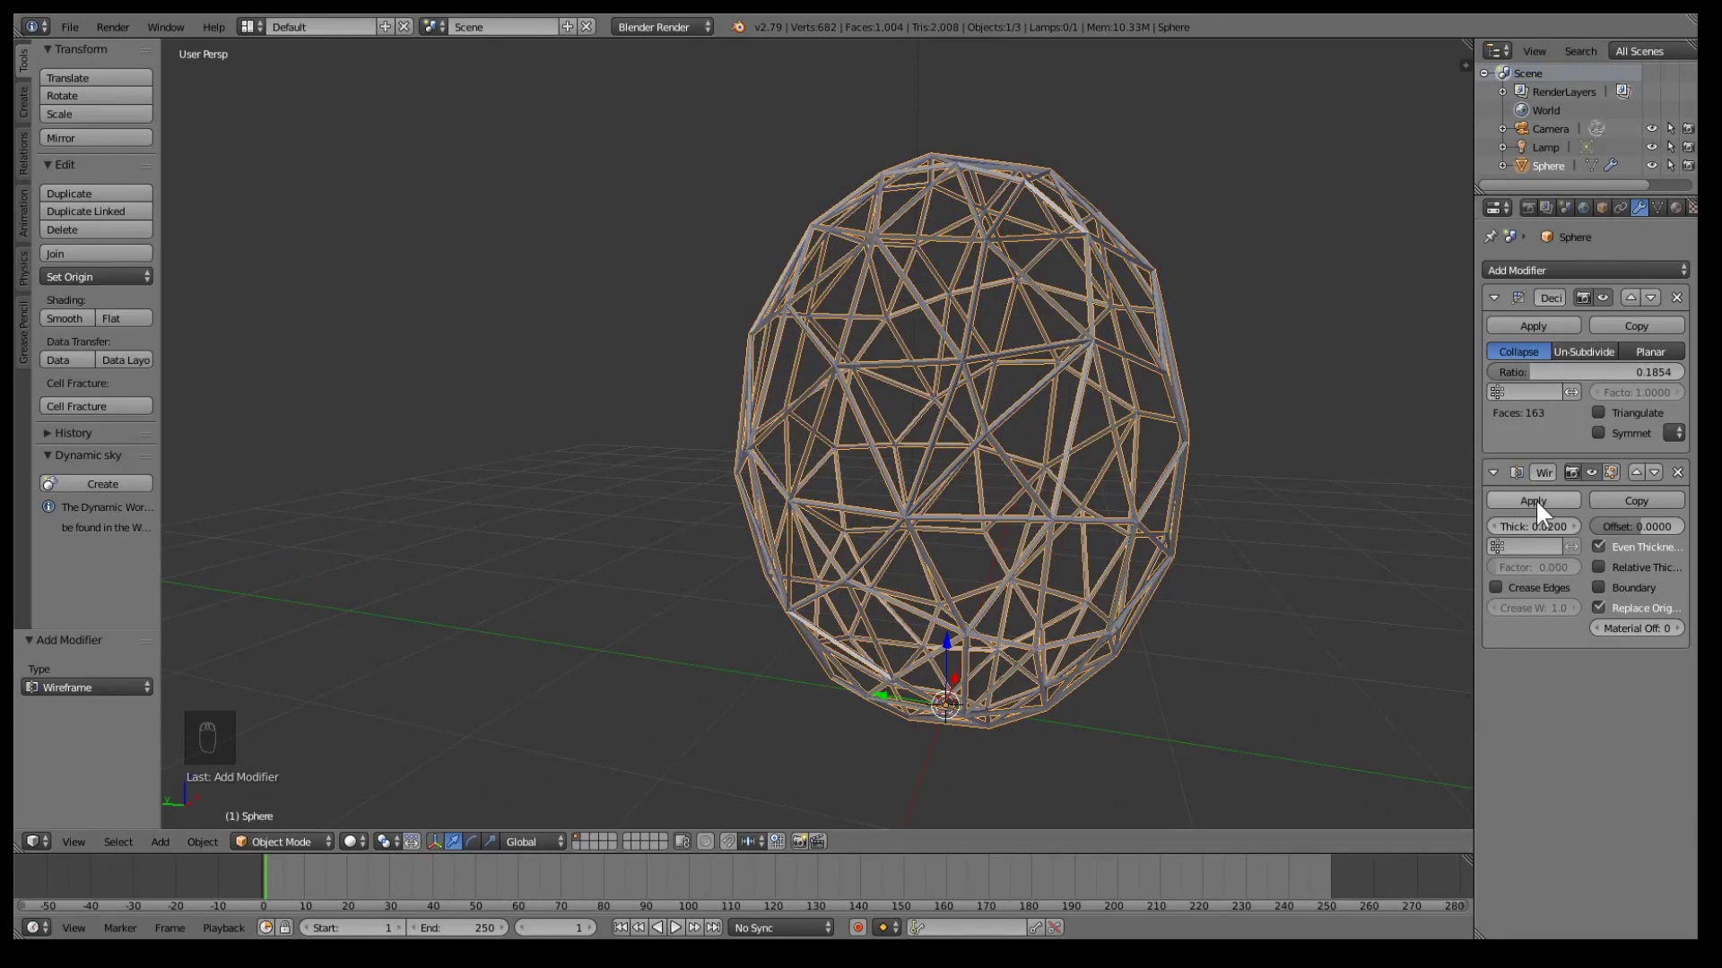
Add a Subdivision Surface modifier with View and Render subdivisions both set to 3
click(1587, 270)
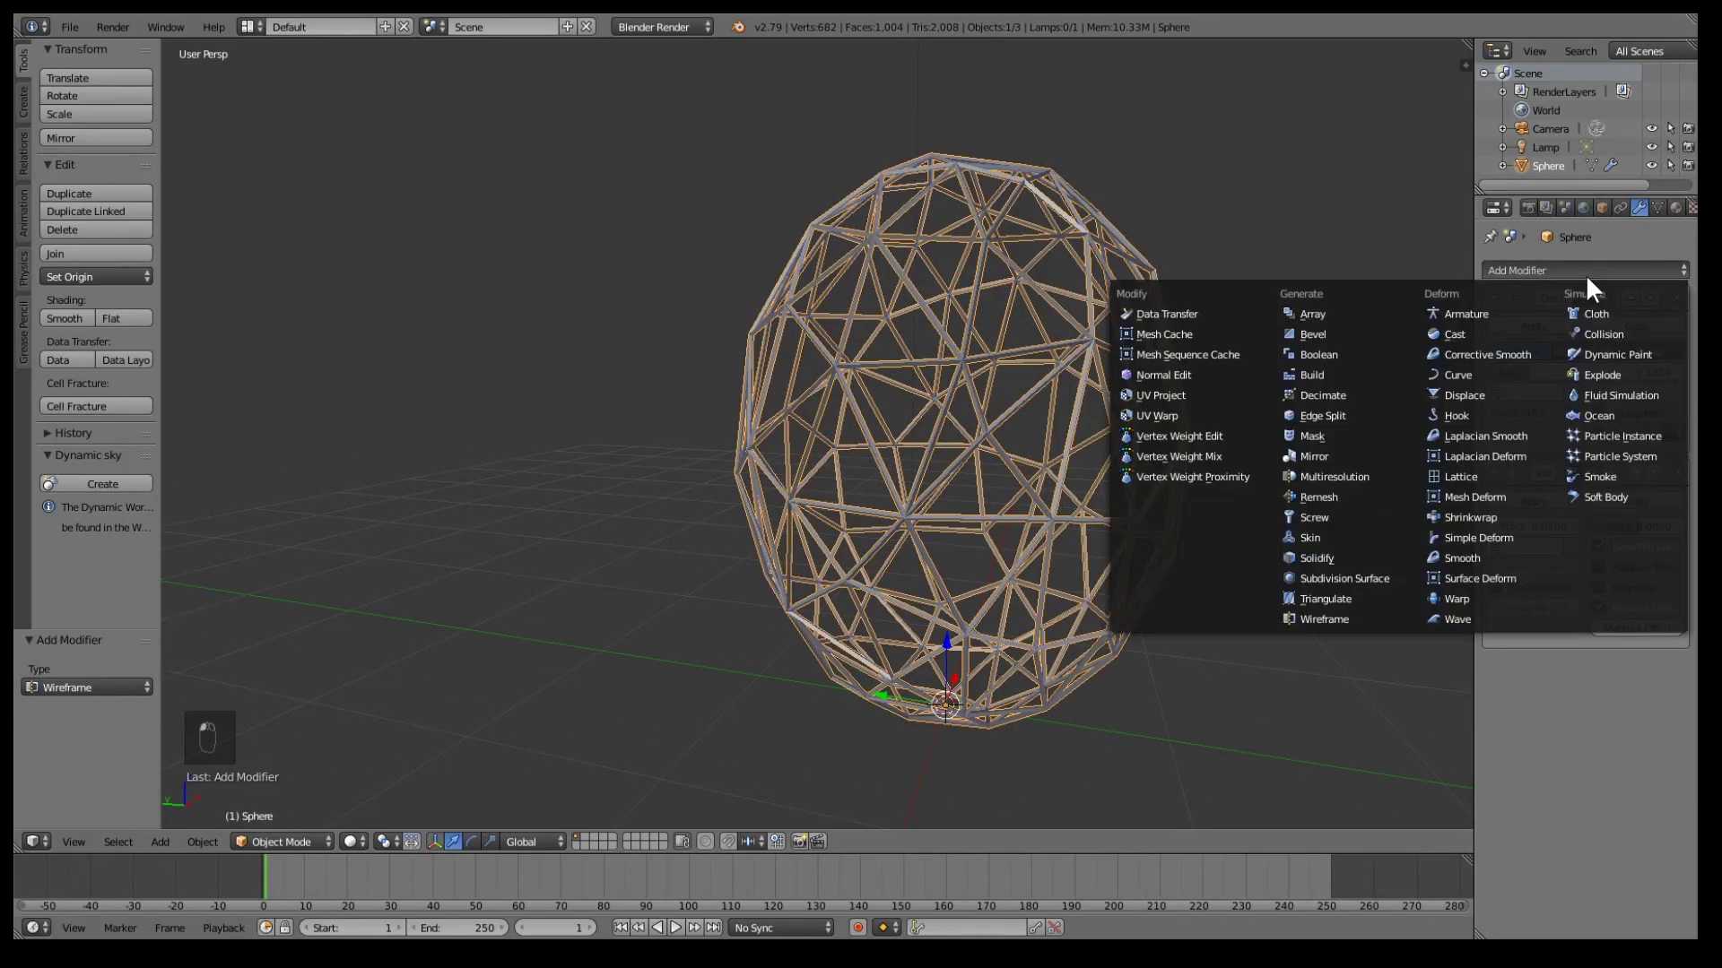
click(1377, 578)
middle_drag(1378, 575, 1209, 593)
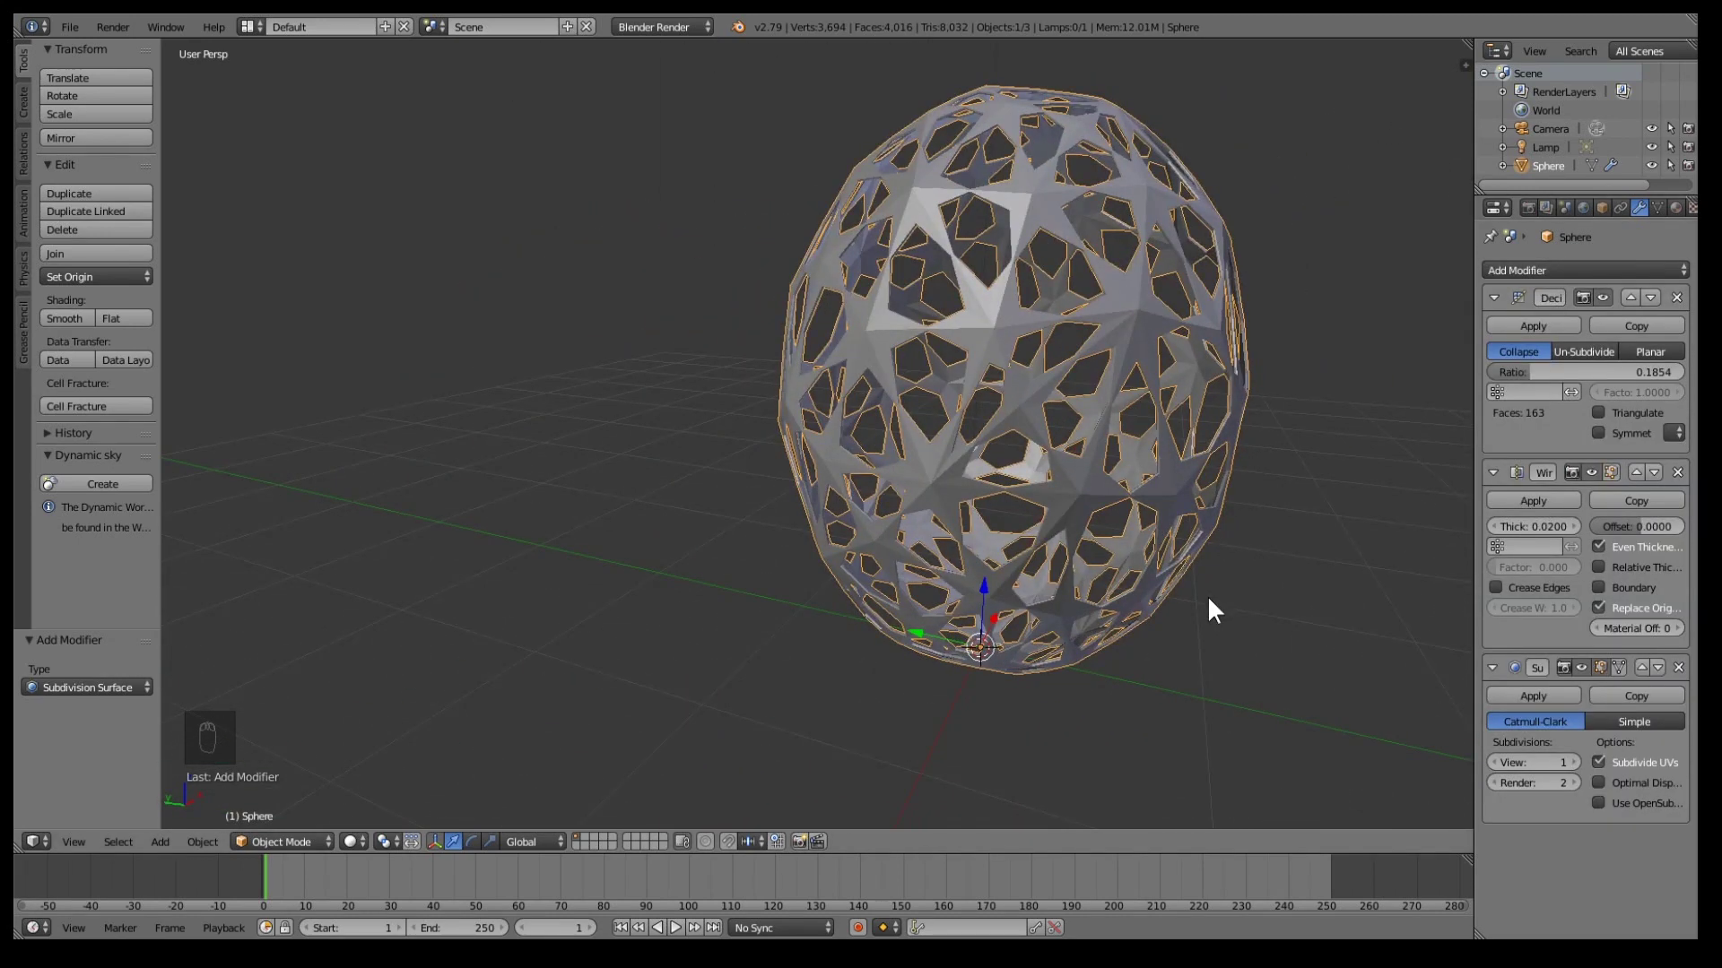
scroll(1228, 551, up, 2)
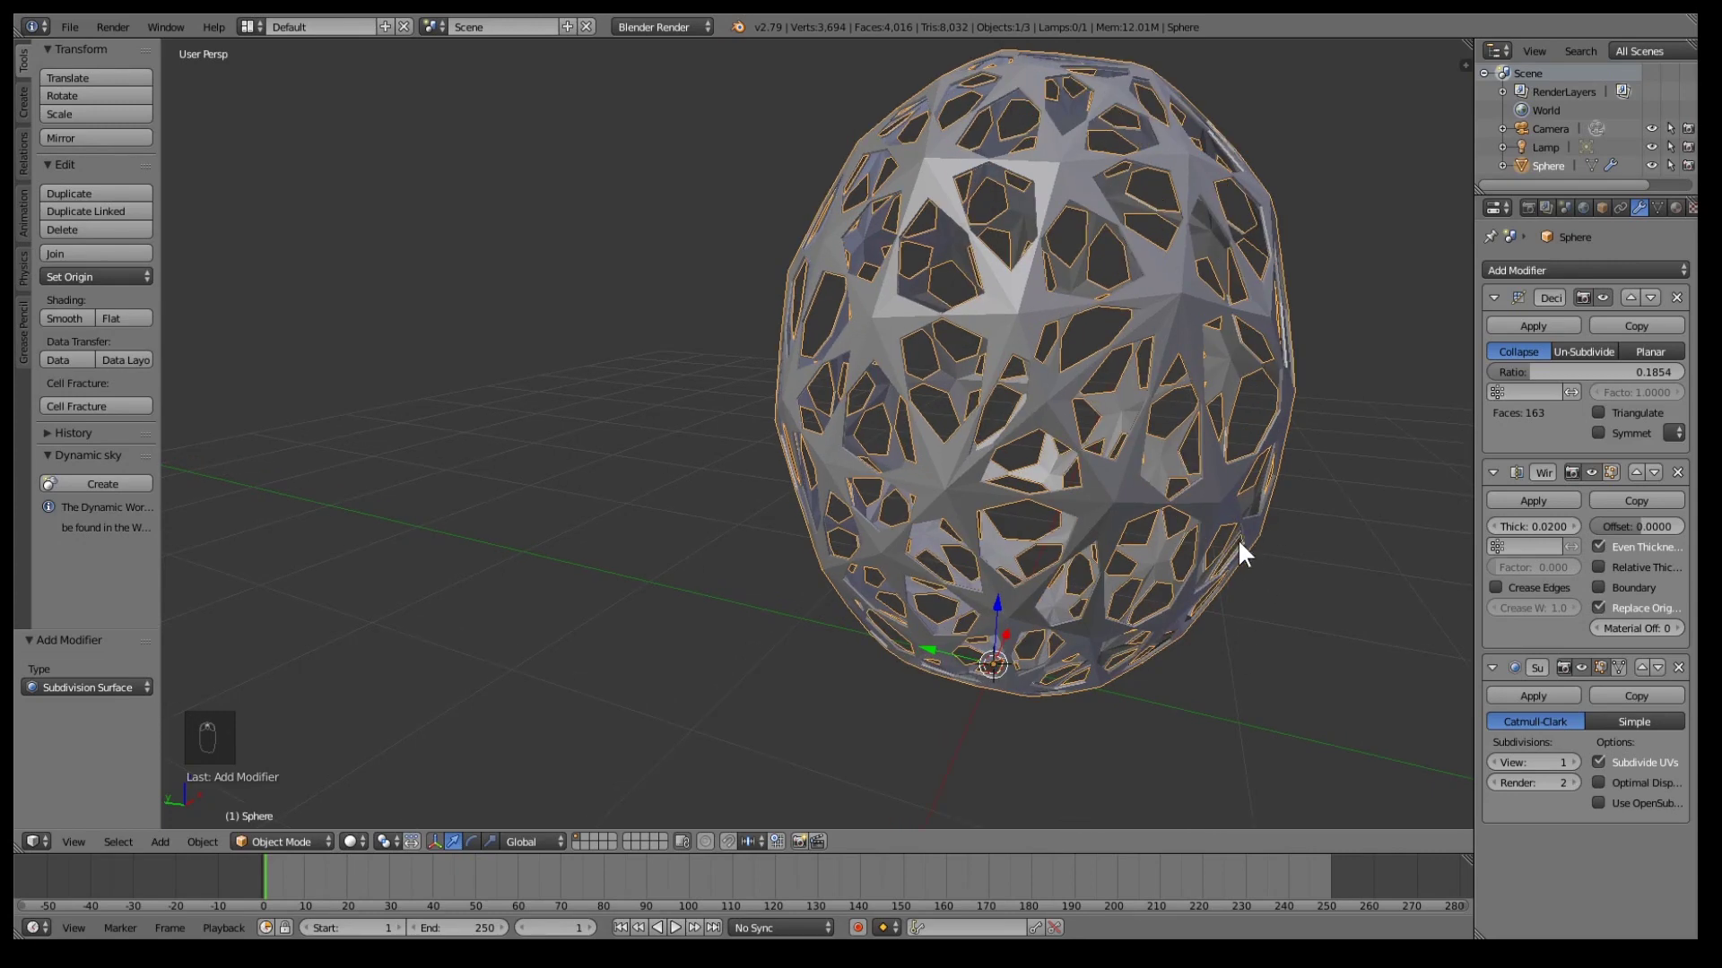
scroll(1253, 565, down, 2)
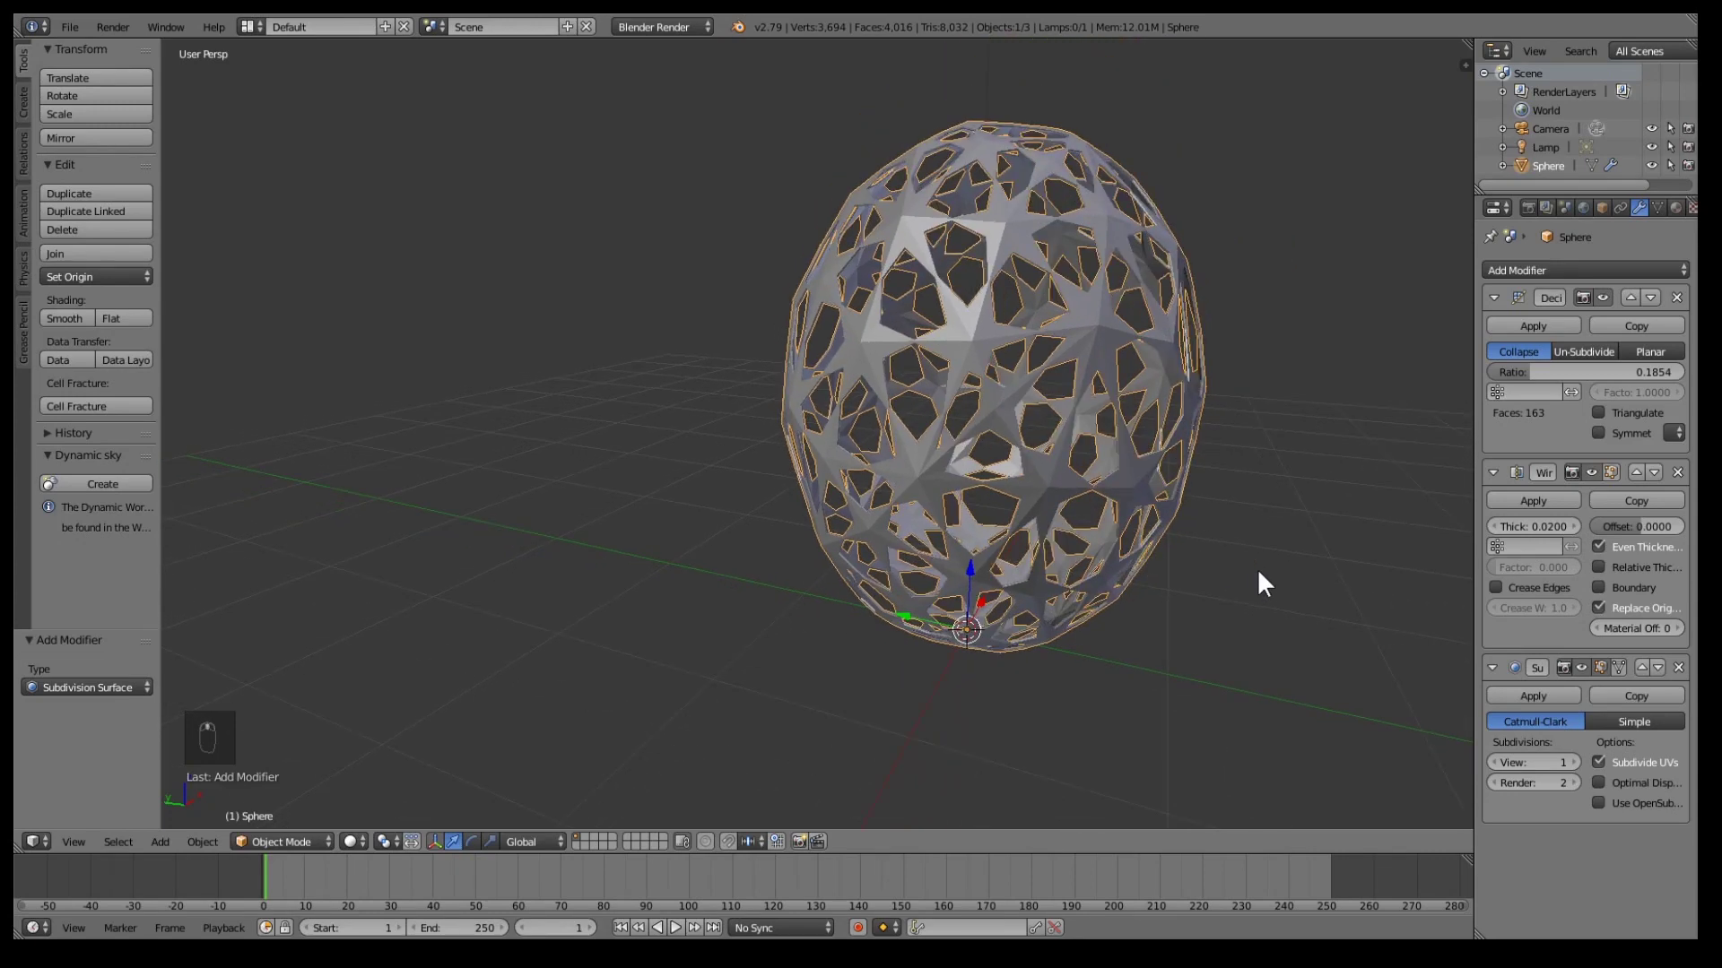
click(1573, 761)
click(1574, 761)
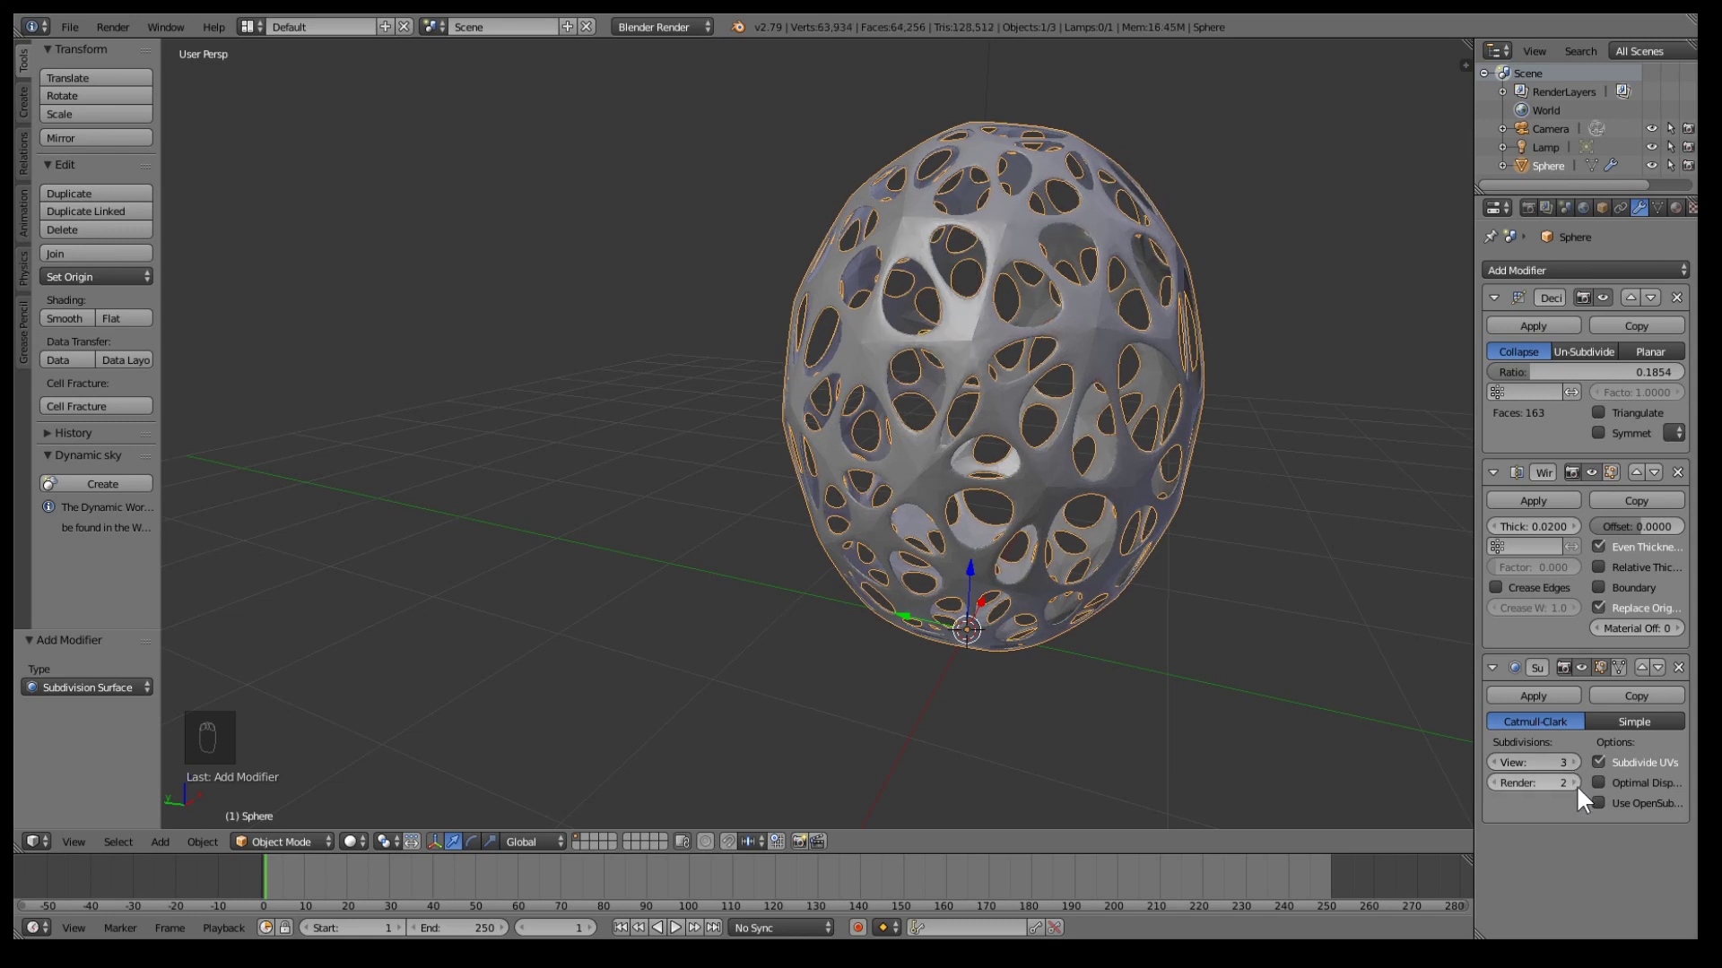
click(1576, 761)
click(1495, 761)
click(1574, 783)
Try Decimate ratios, including a typed 0.2, and settle on 0.0927 with 86 faces
middle_drag(1366, 446, 1249, 596)
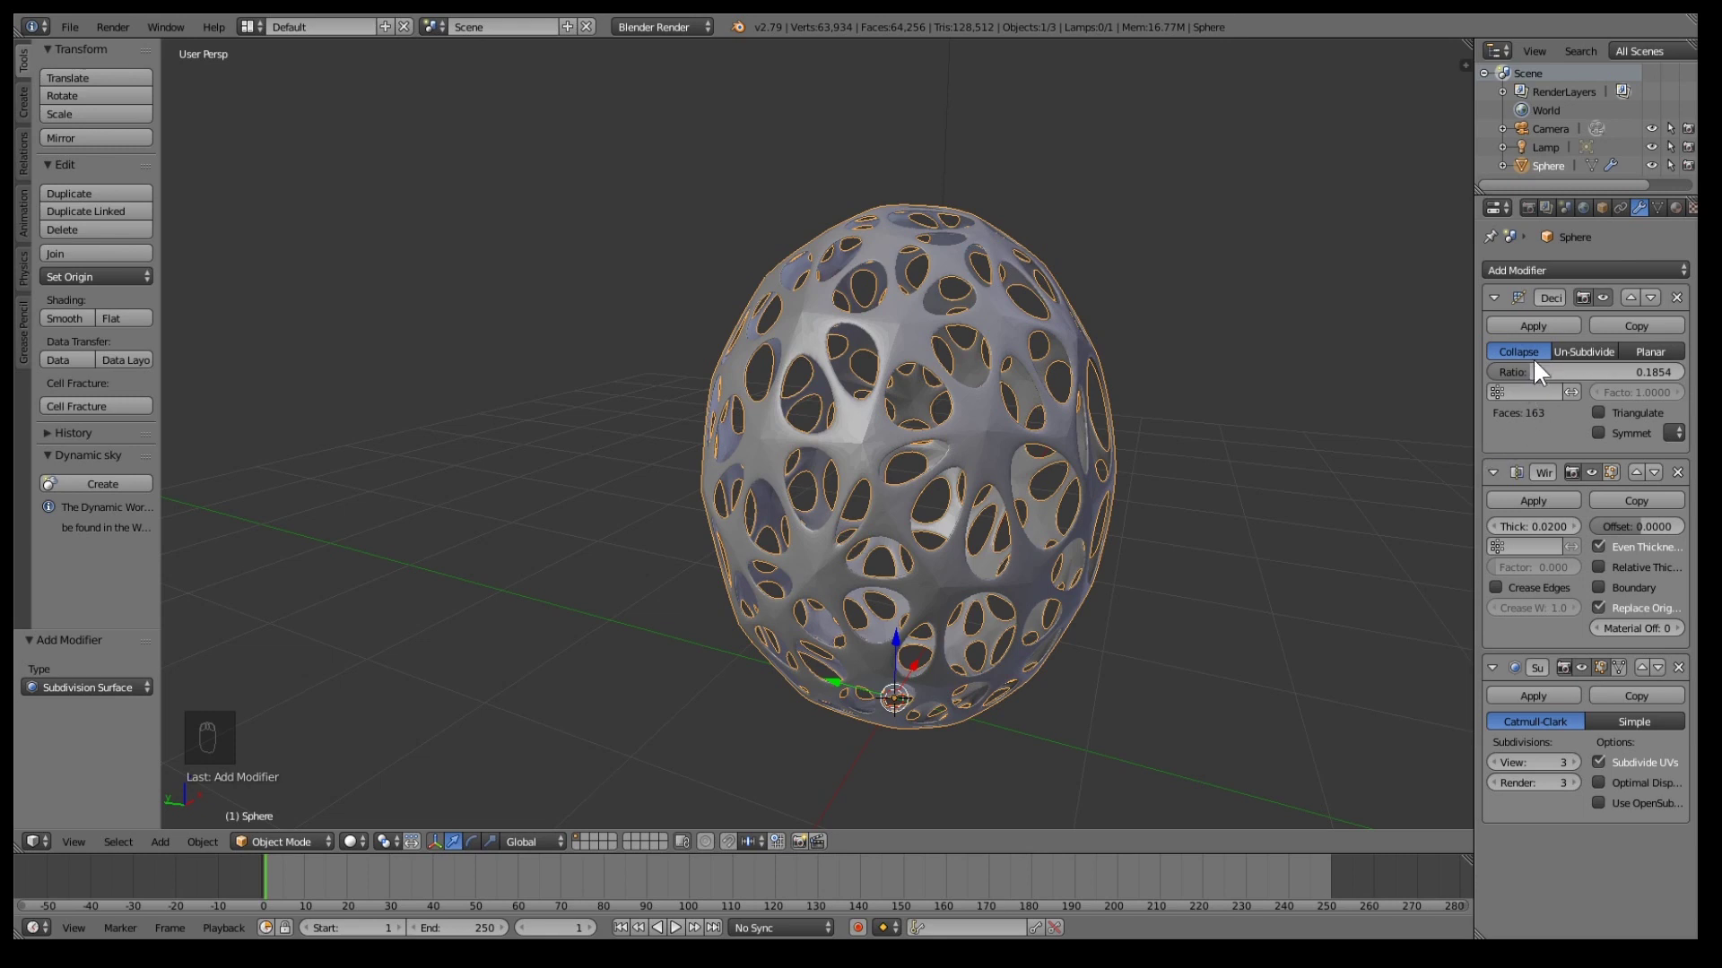
drag(1528, 371, 1510, 371)
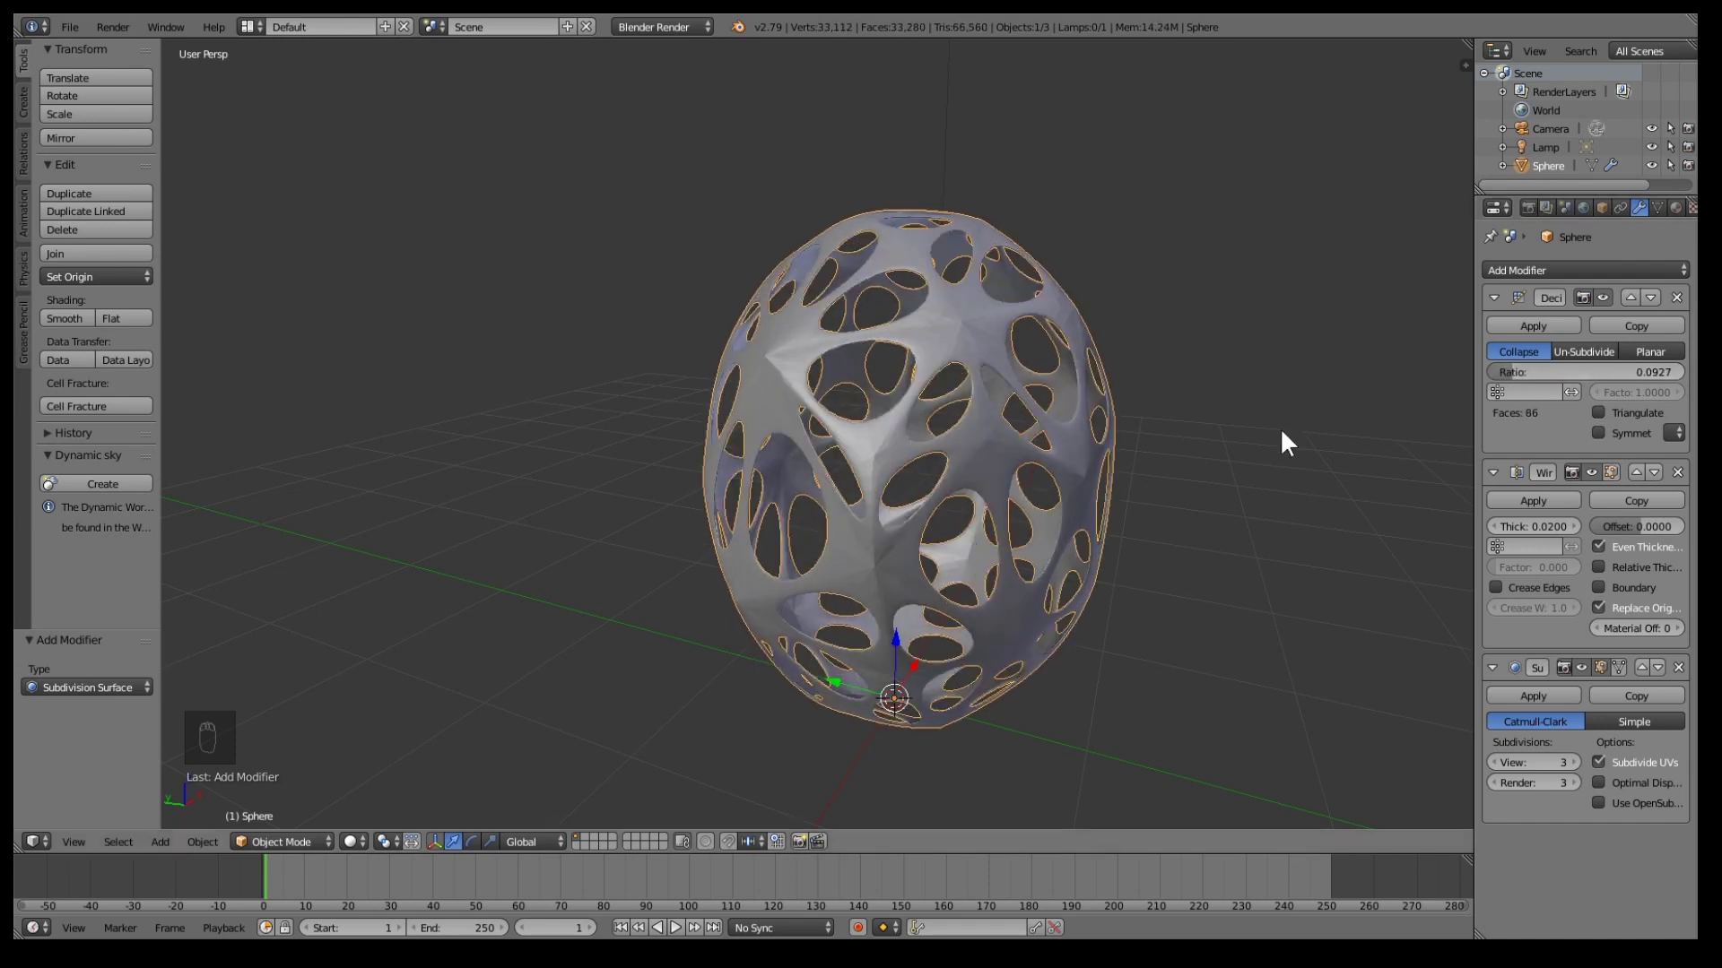
click(1514, 369)
text(0.2)
key(Return)
mouse_move(1513, 371)
mouse_down()
mouse_move(1655, 371)
mouse_move(1486, 372)
mouse_up()
mouse_move(1605, 372)
mouse_down()
mouse_move(1577, 373)
mouse_move(1627, 372)
mouse_up()
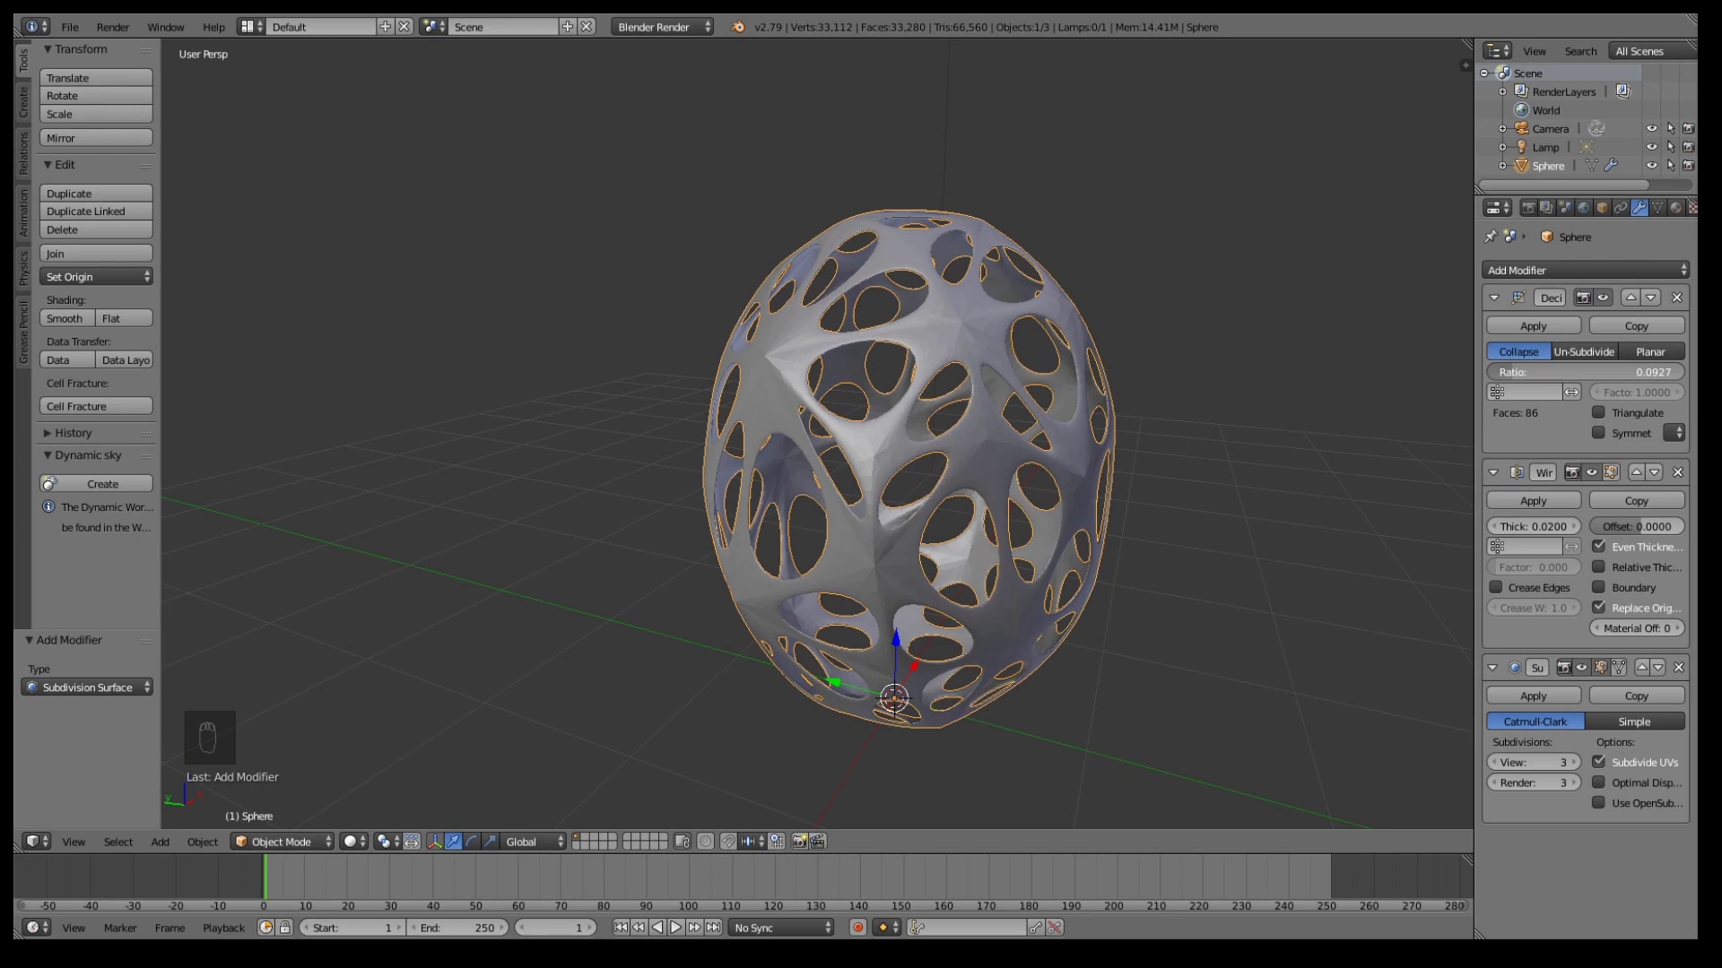
Undo back to ratio 0.0780, then nudge the Decimate ratio to 0.0878 (82 faces)
key(ctrl+z)
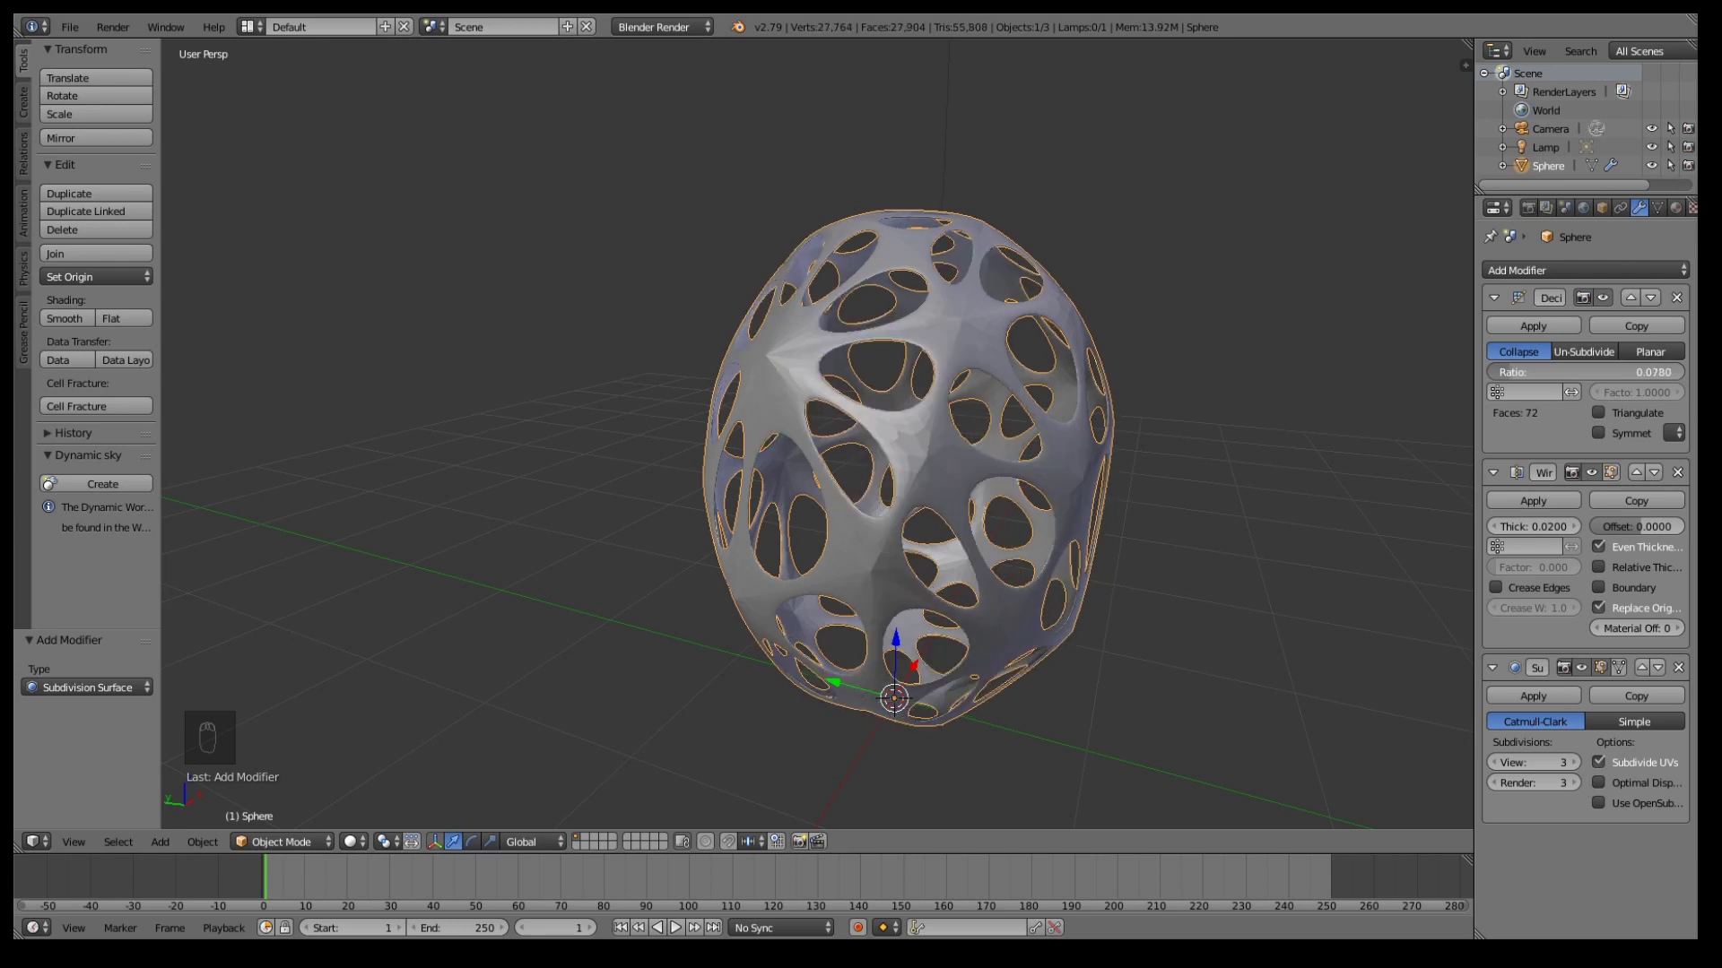
drag(1617, 372, 1623, 372)
middle_drag(897, 491, 726, 482)
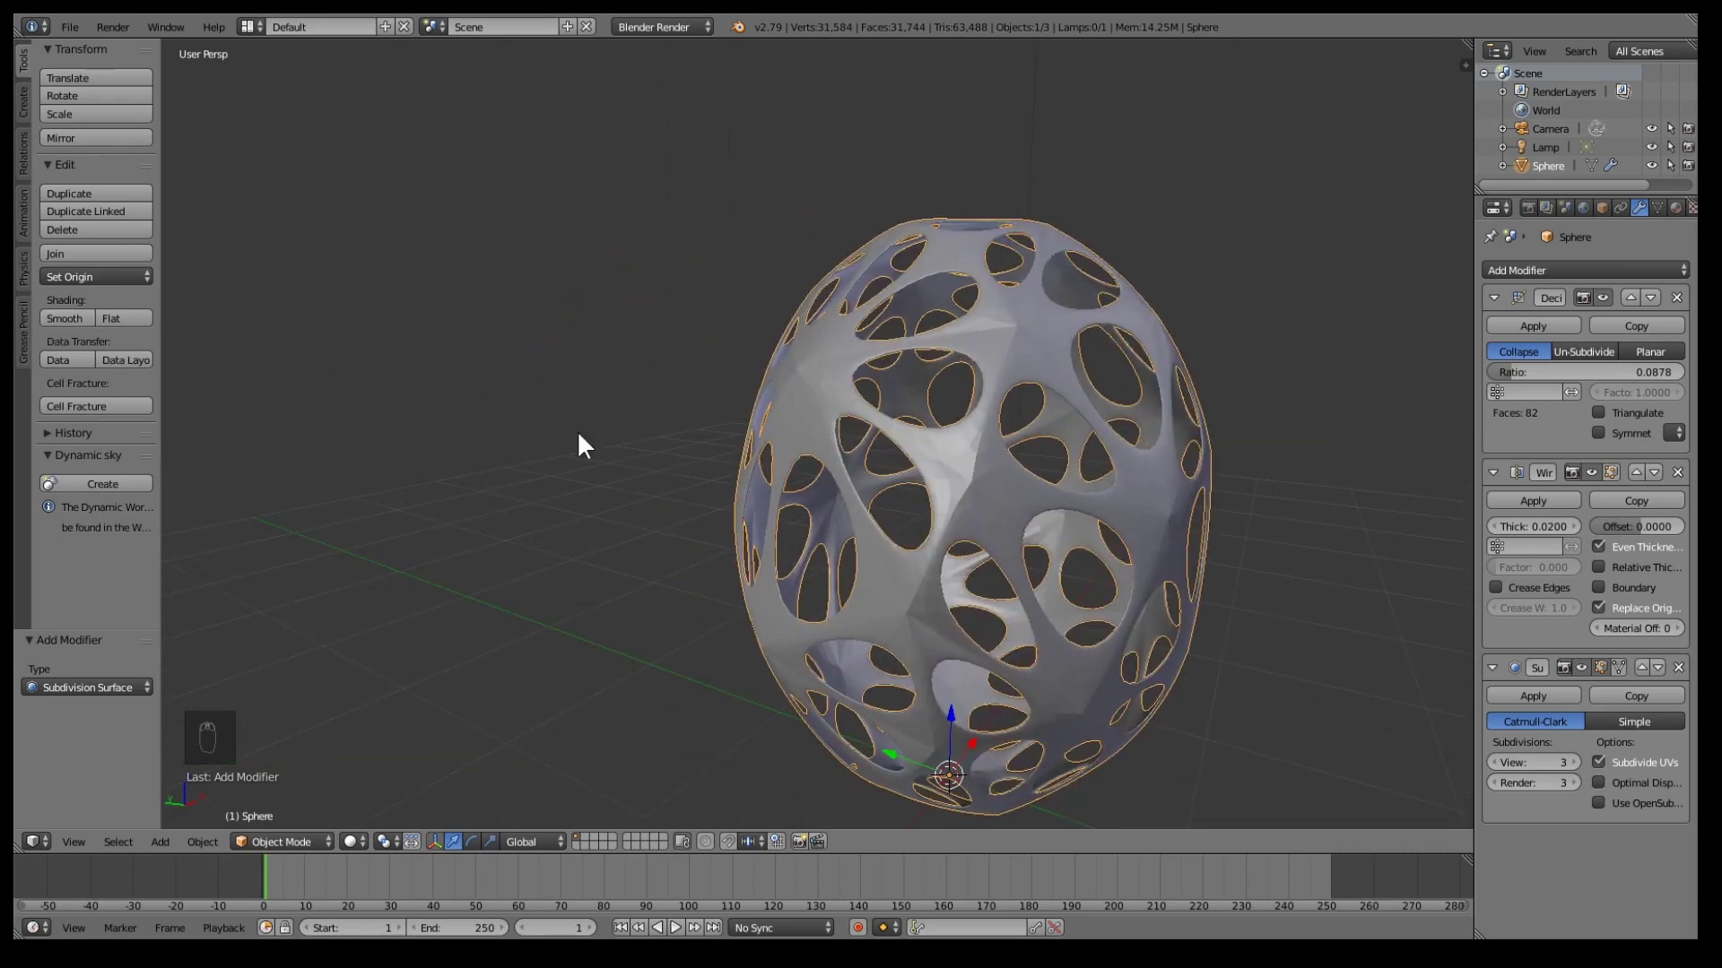
scroll(966, 523, up, 2)
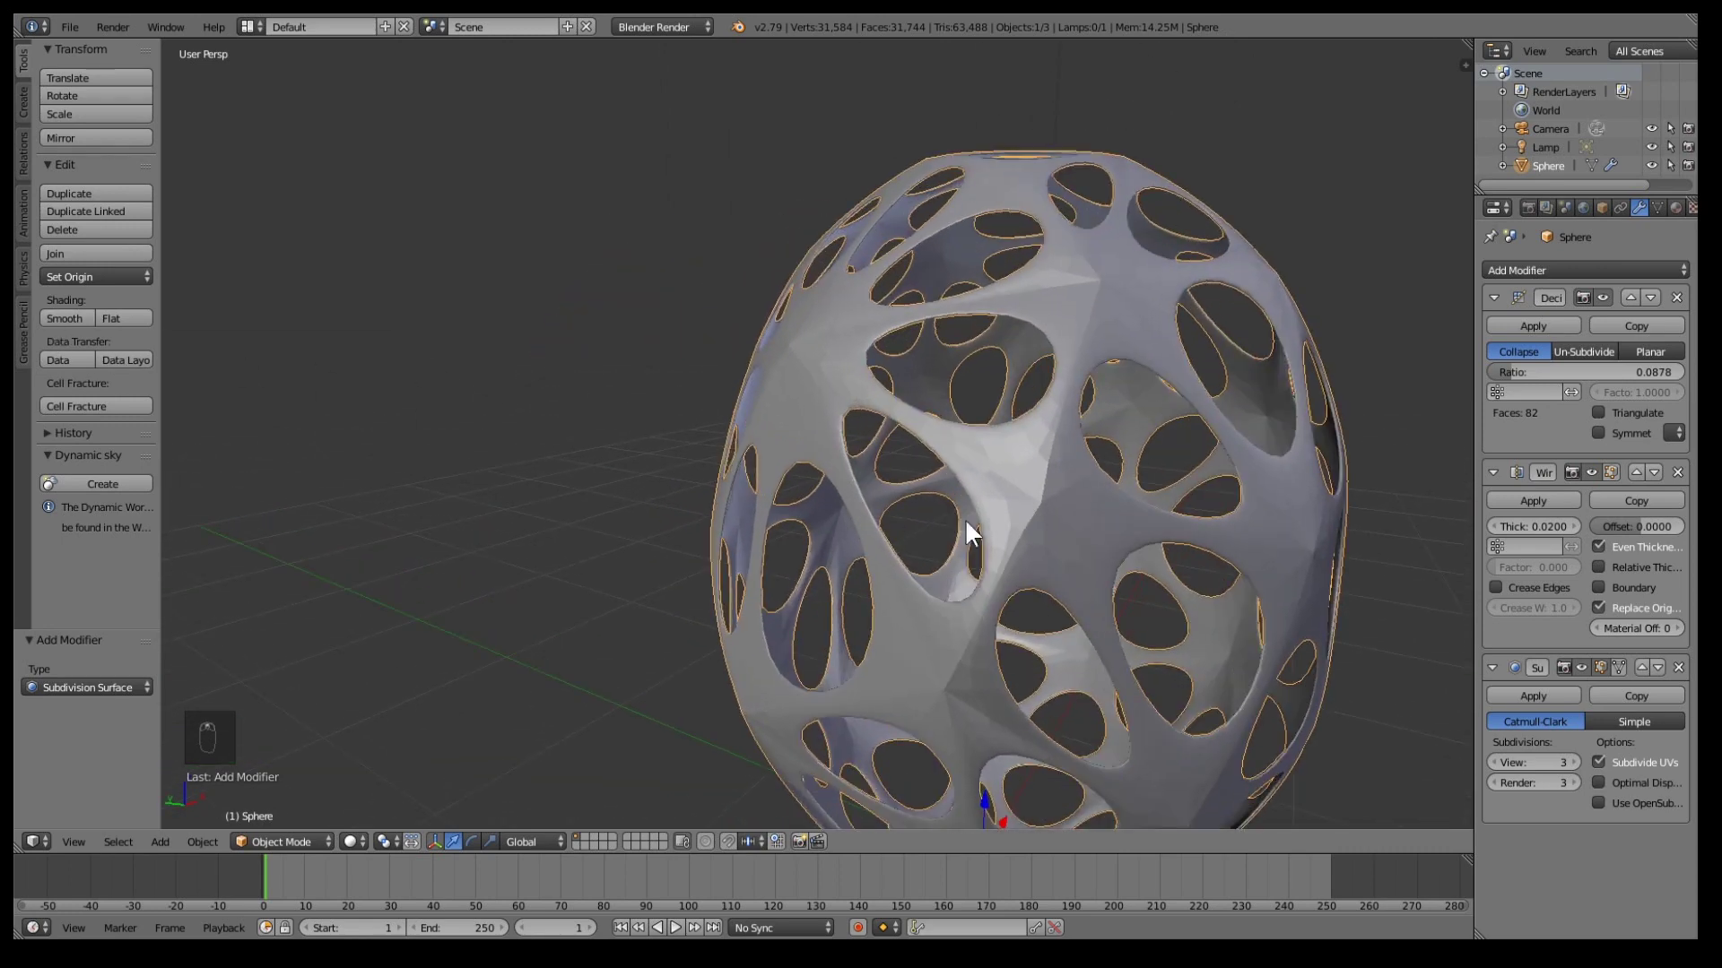
Apply smooth shading to the lattice egg from the Tool Shelf
click(68, 318)
scroll(1020, 491, down, 3)
middle_drag(1159, 549, 1019, 500)
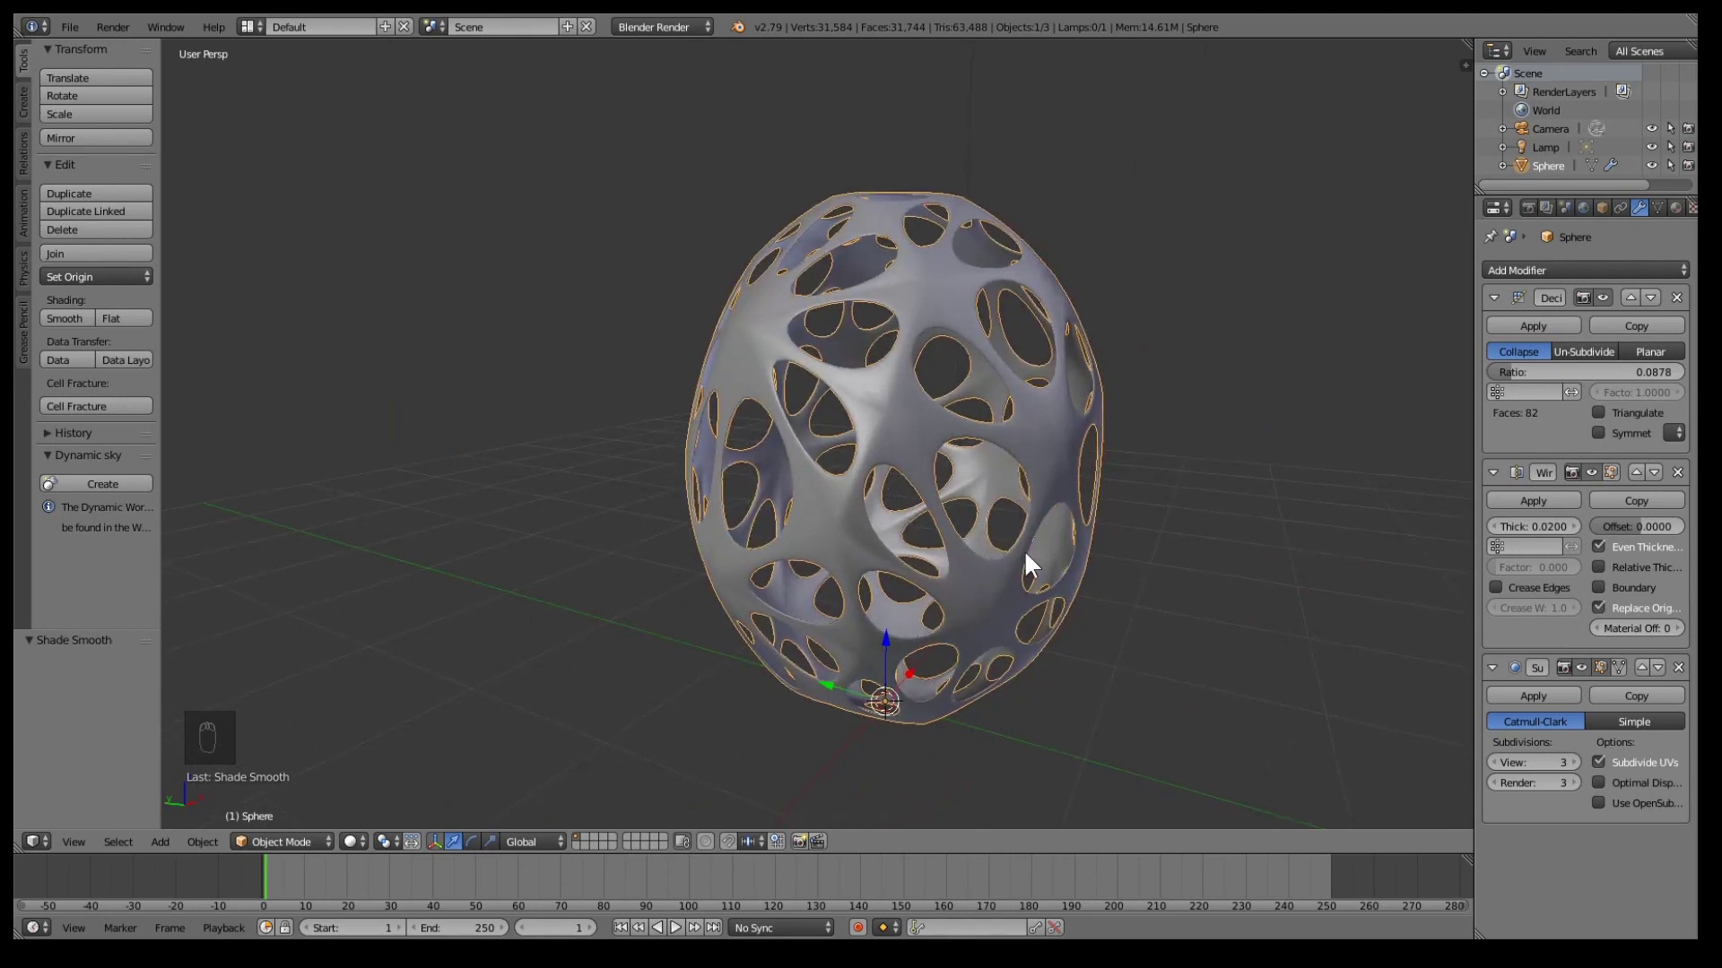
scroll(1026, 583, up, 3)
scroll(1040, 584, down, 3)
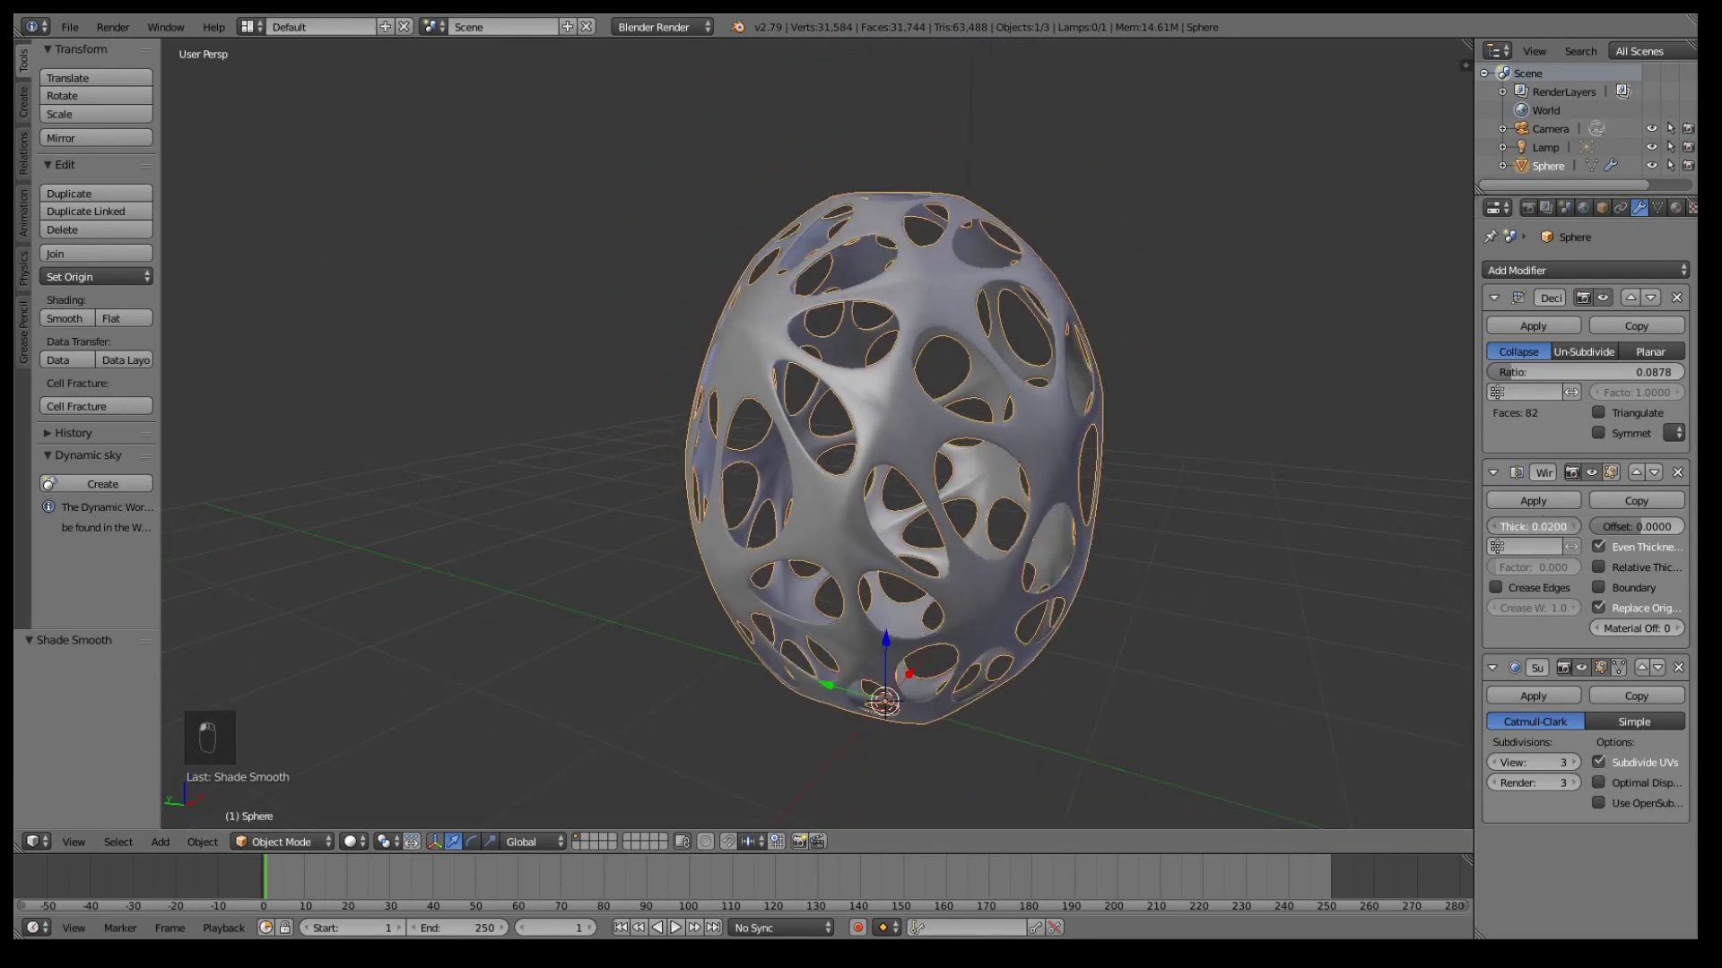
Raise the Wireframe thickness to 0.0671 and orbit around the egg to inspect the thicker struts
mouse_move(1534, 527)
mouse_down()
mouse_move(1643, 526)
mouse_move(1527, 526)
mouse_up()
middle_drag(1076, 433, 1052, 555)
scroll(1132, 500, up, 2)
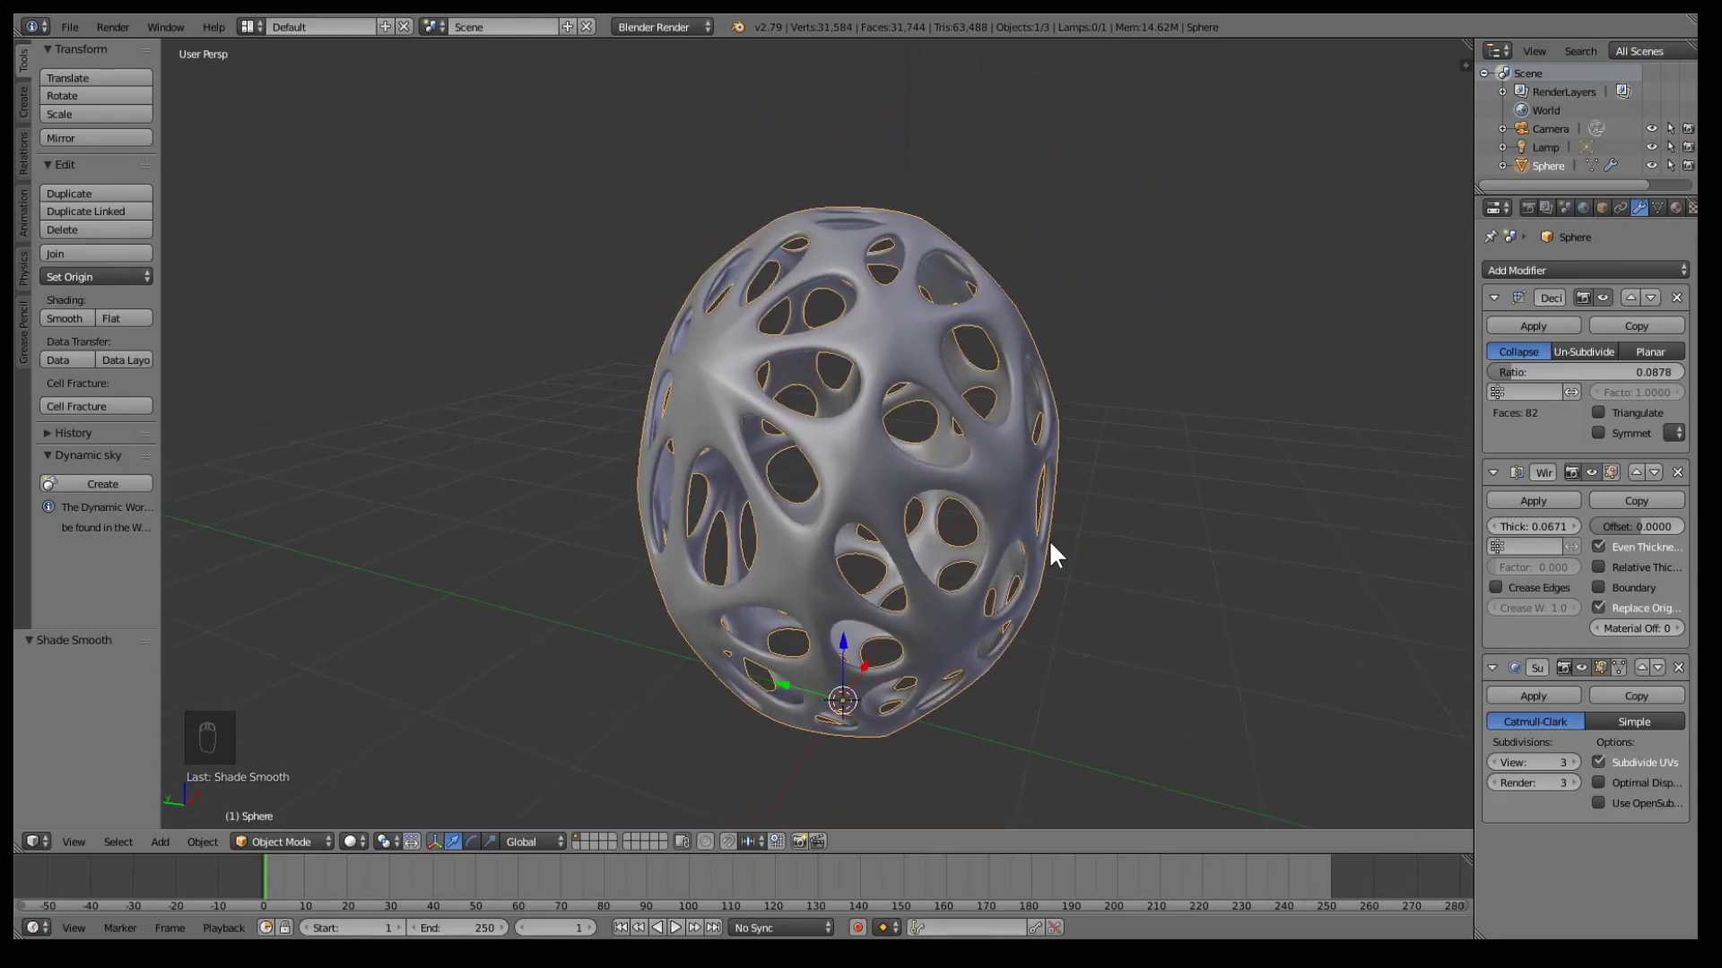
middle_drag(919, 598, 1029, 581)
middle_drag(678, 576, 1193, 638)
scroll(1126, 576, up, 3)
scroll(1088, 576, down, 2)
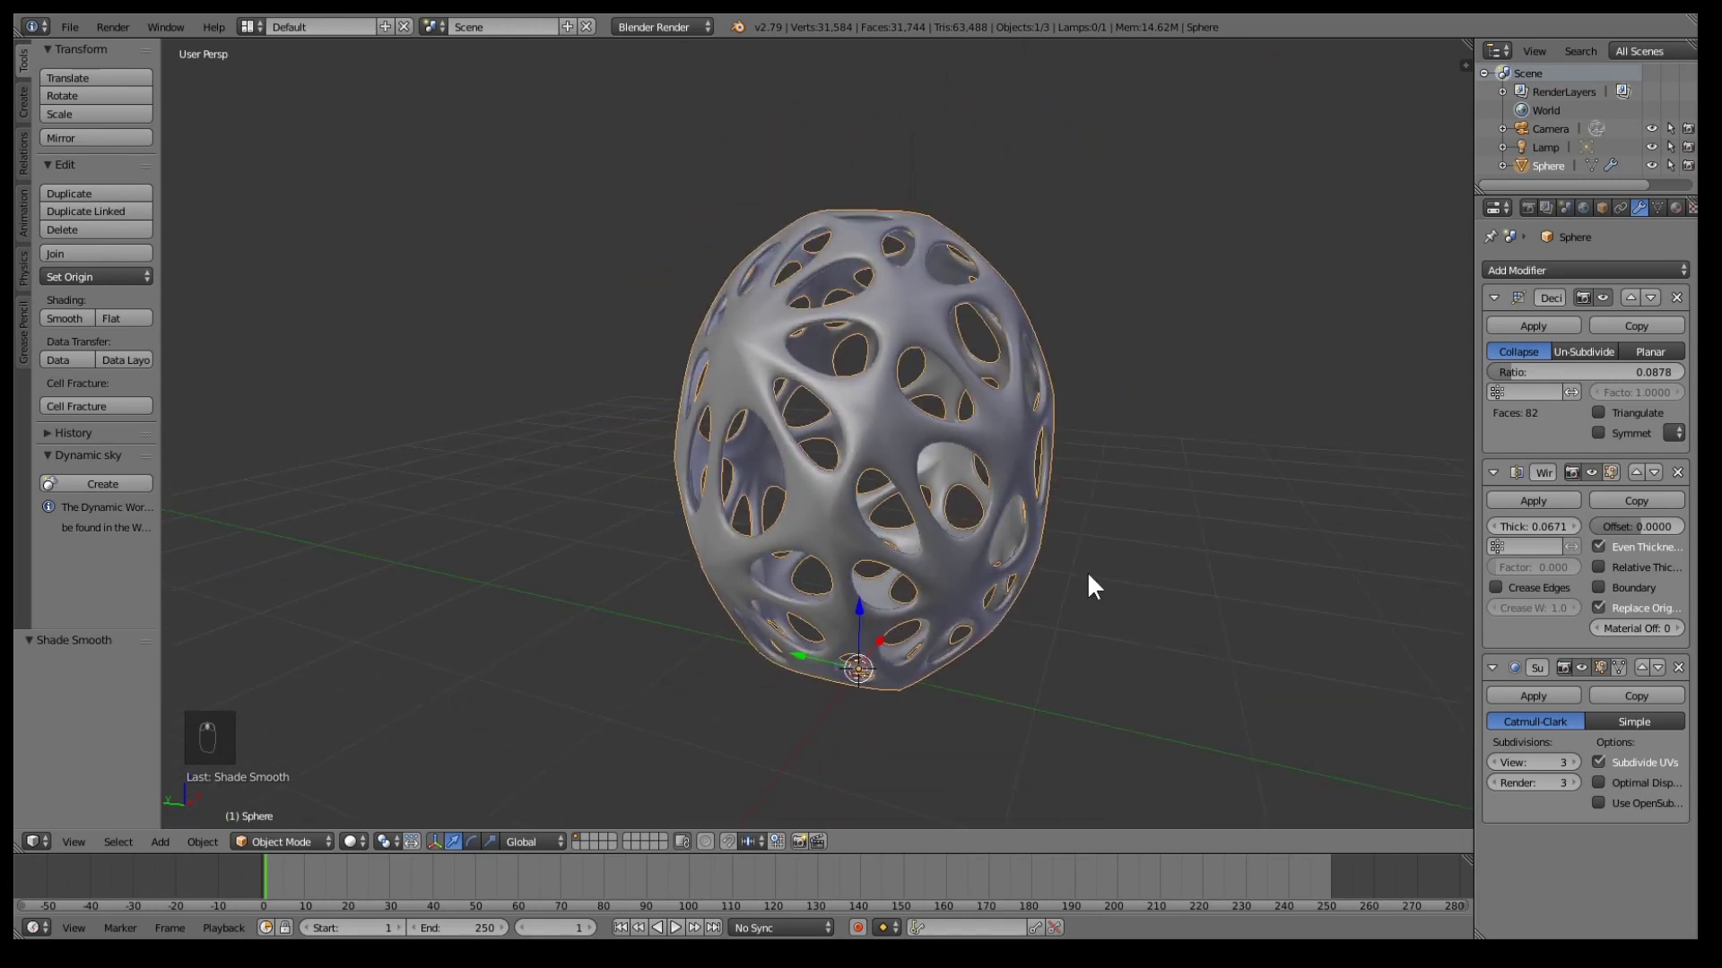
key(Tab)
key(Tab)
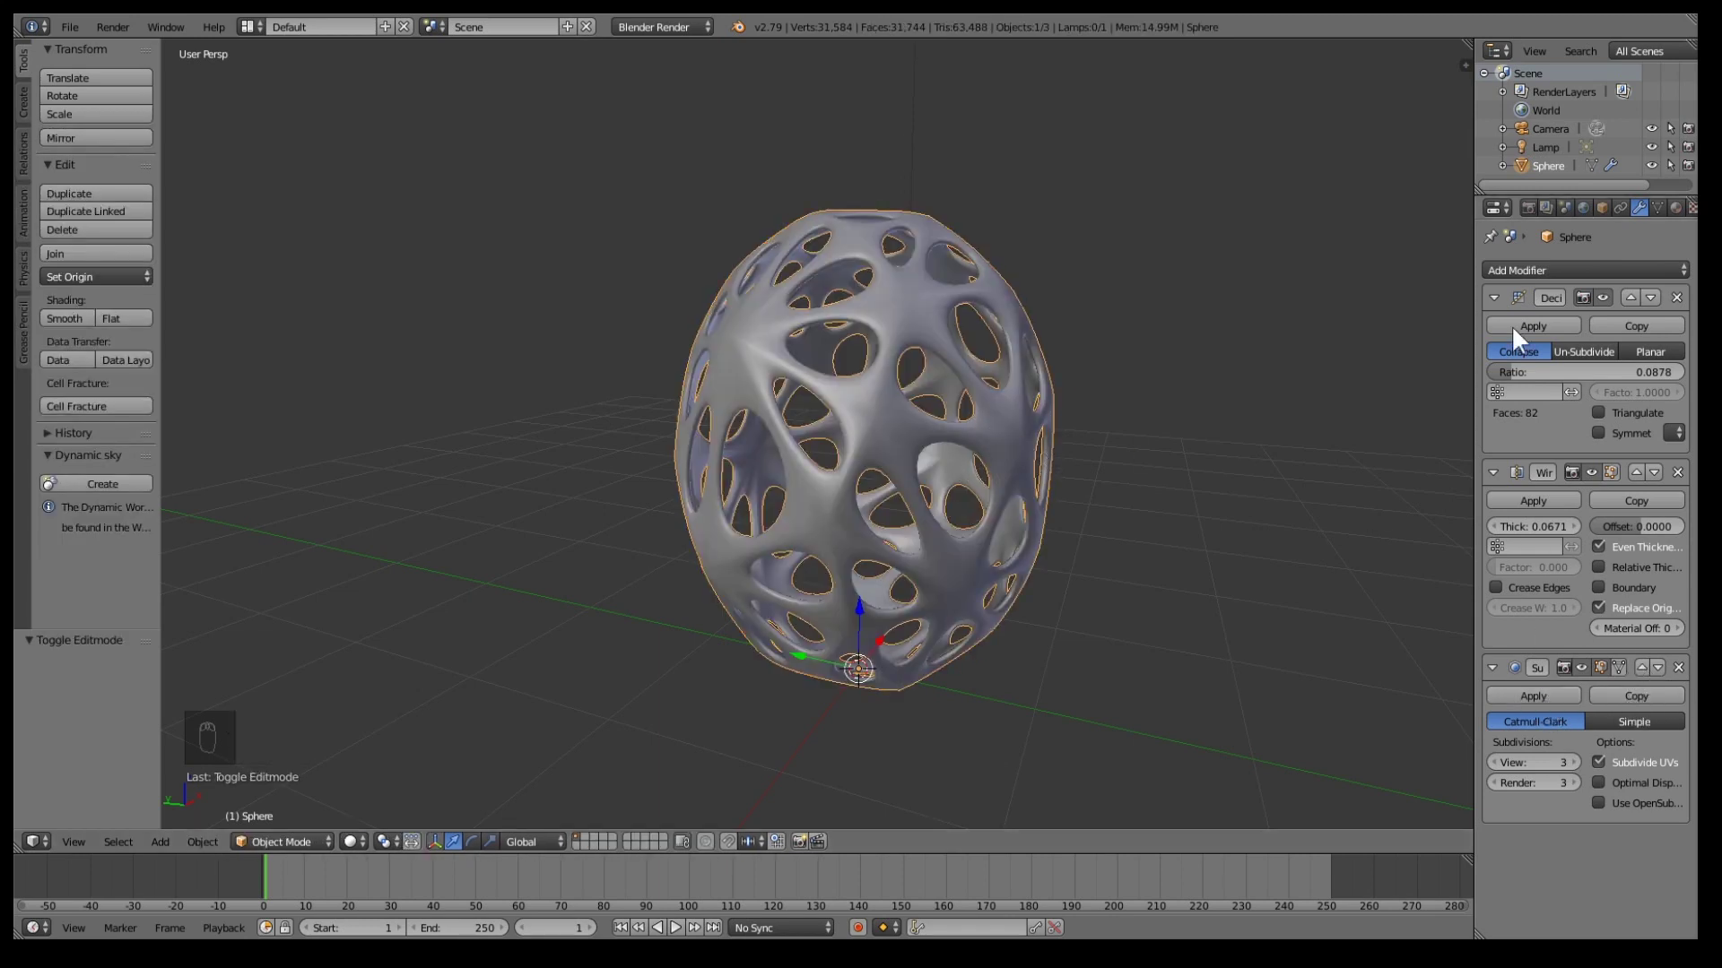
Apply the Decimate, Wireframe and Subdivision modifiers and inspect the mesh in Edit Mode with everything selected
click(1535, 320)
click(1535, 320)
click(1535, 320)
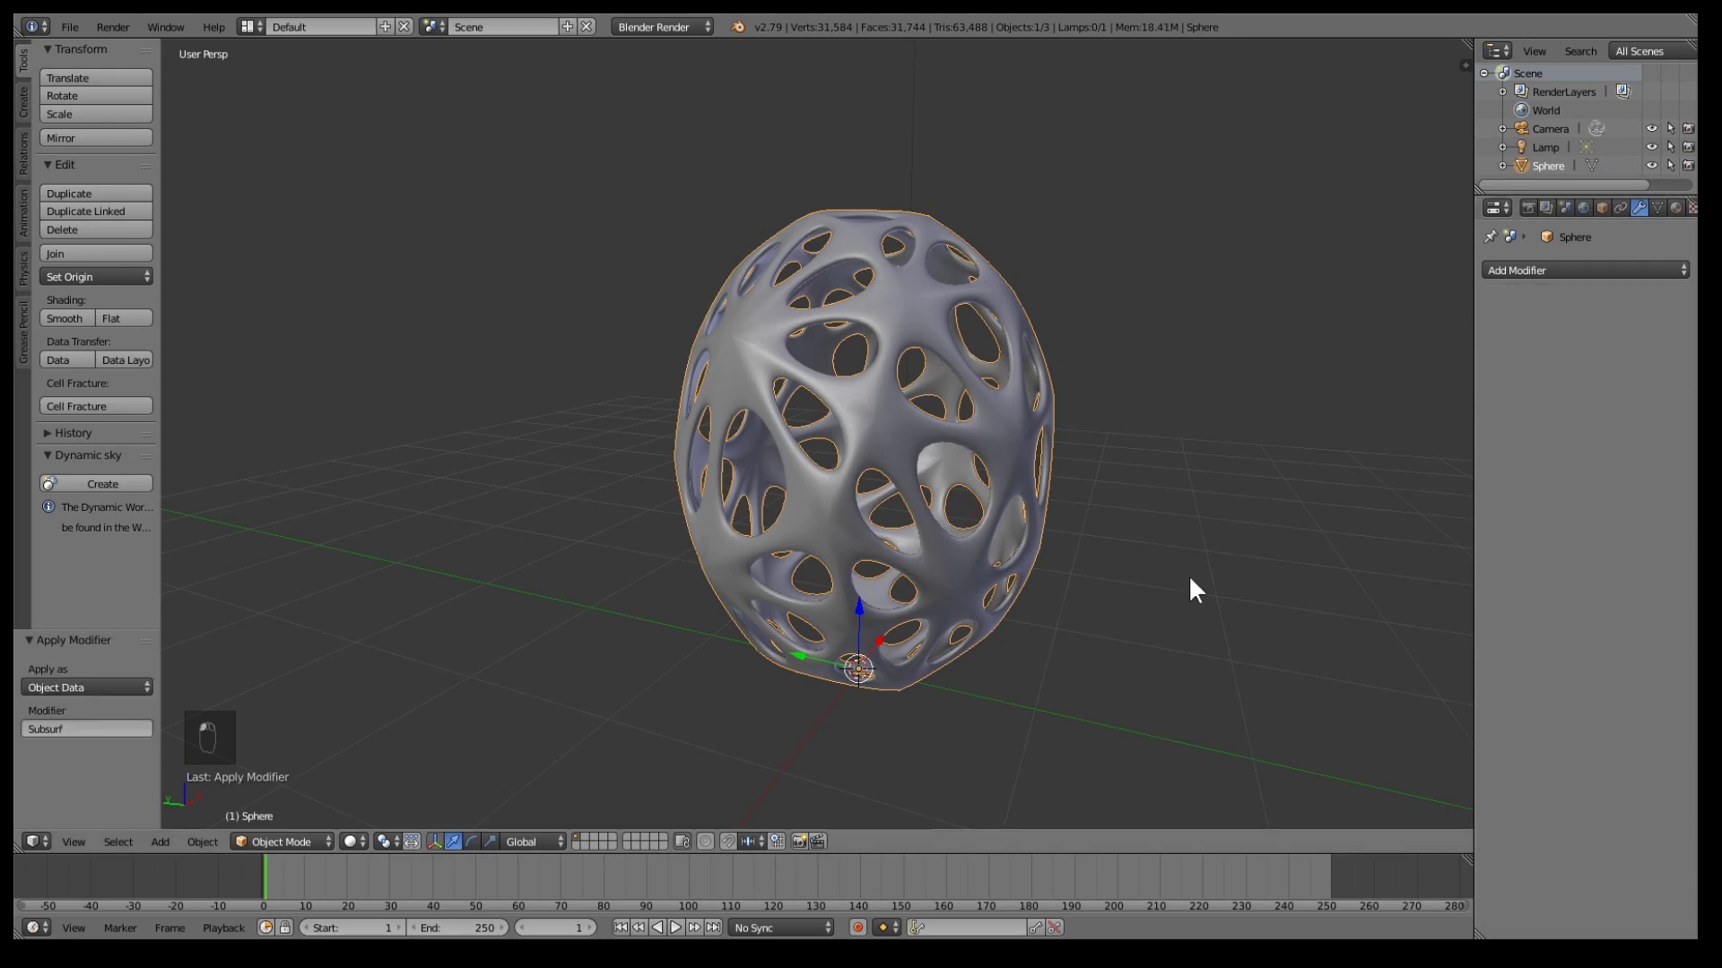
key(Tab)
scroll(1115, 481, up, 3)
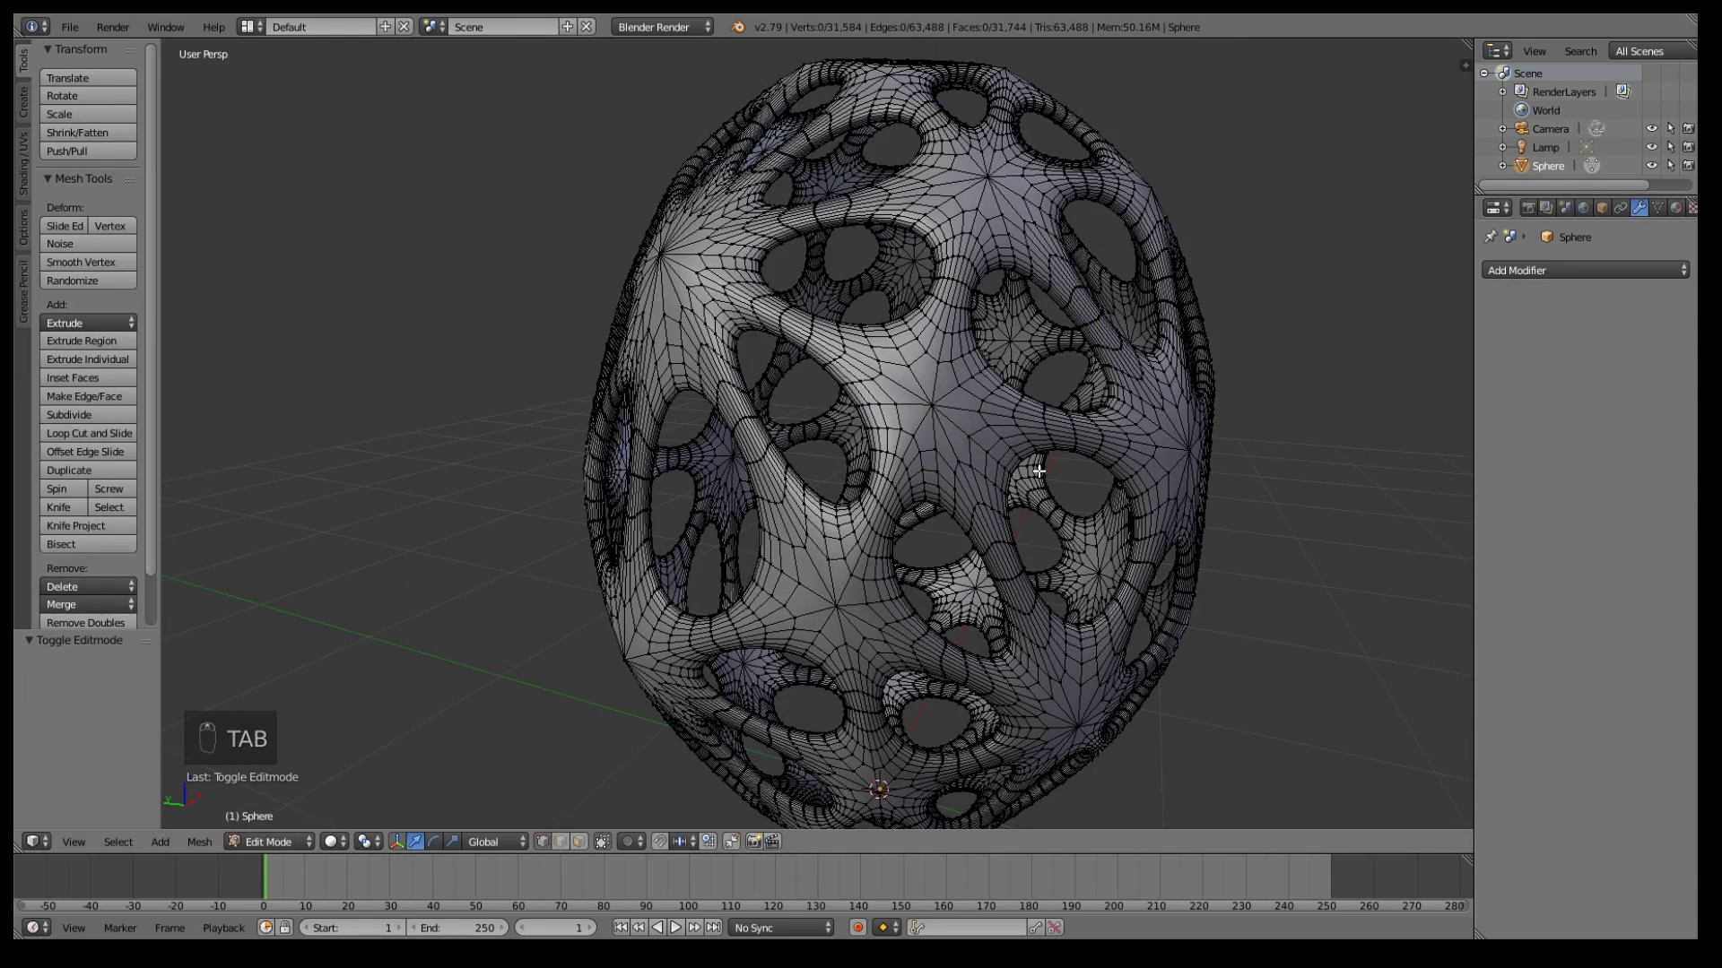
key(a)
key(a)
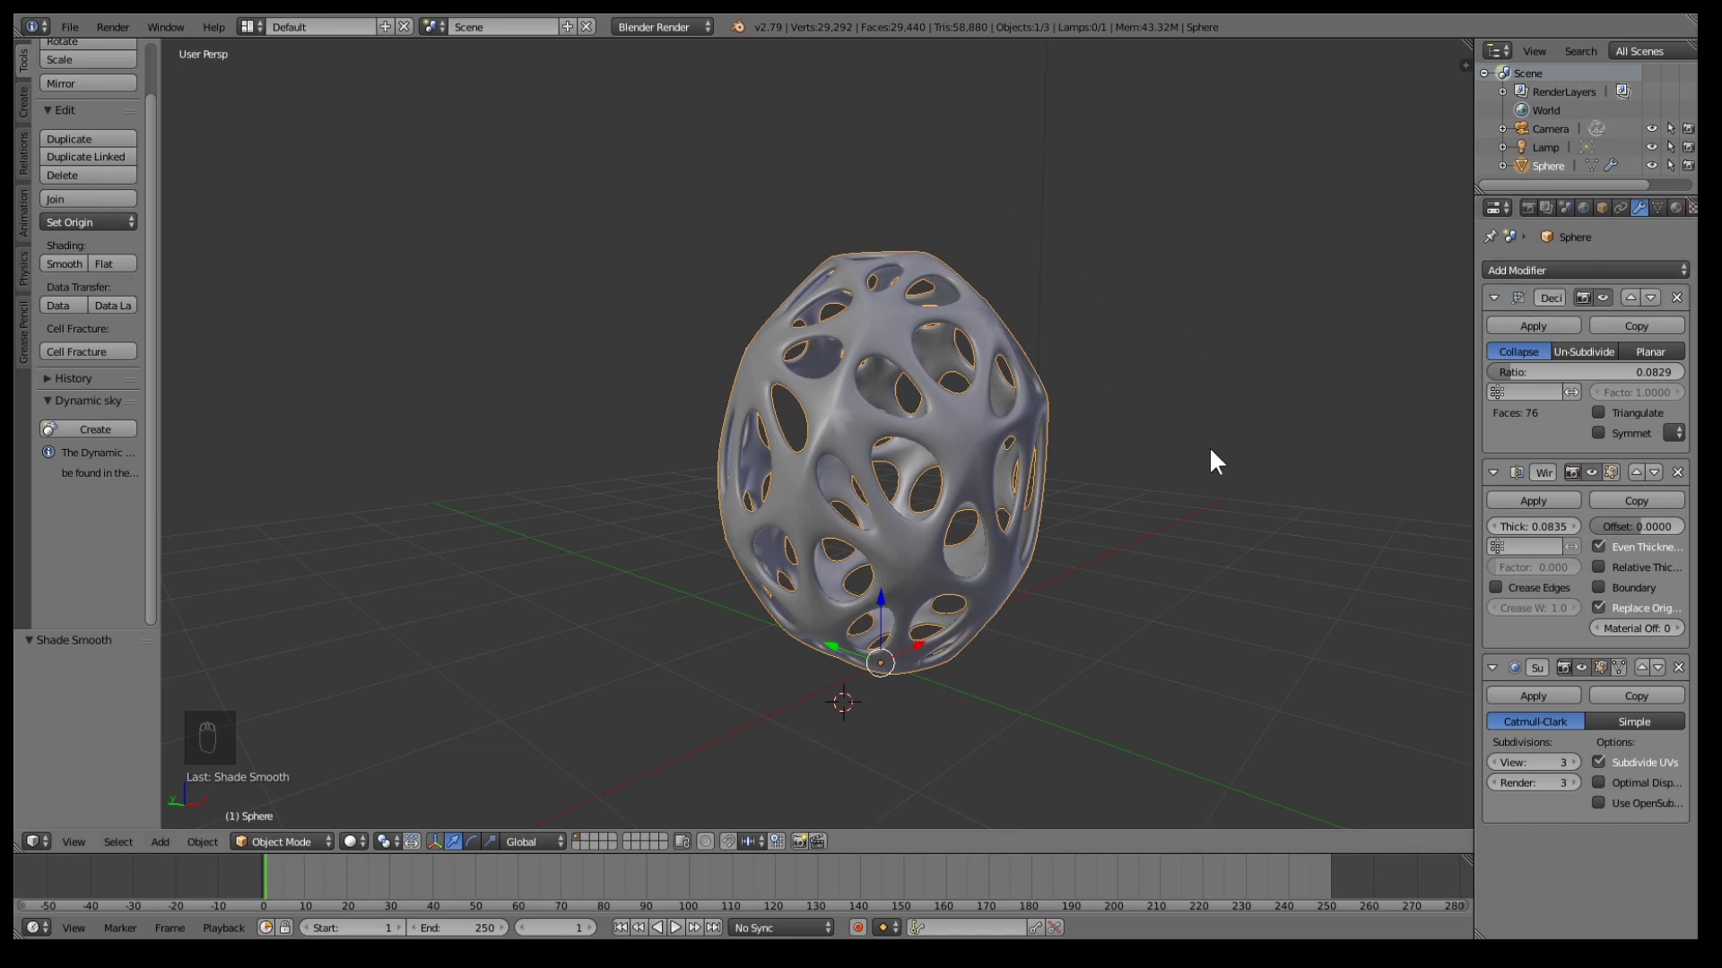
Toggle Edit Mode to compare, then set the Decimate ratio to 0.0927 (86 faces)
key(Tab)
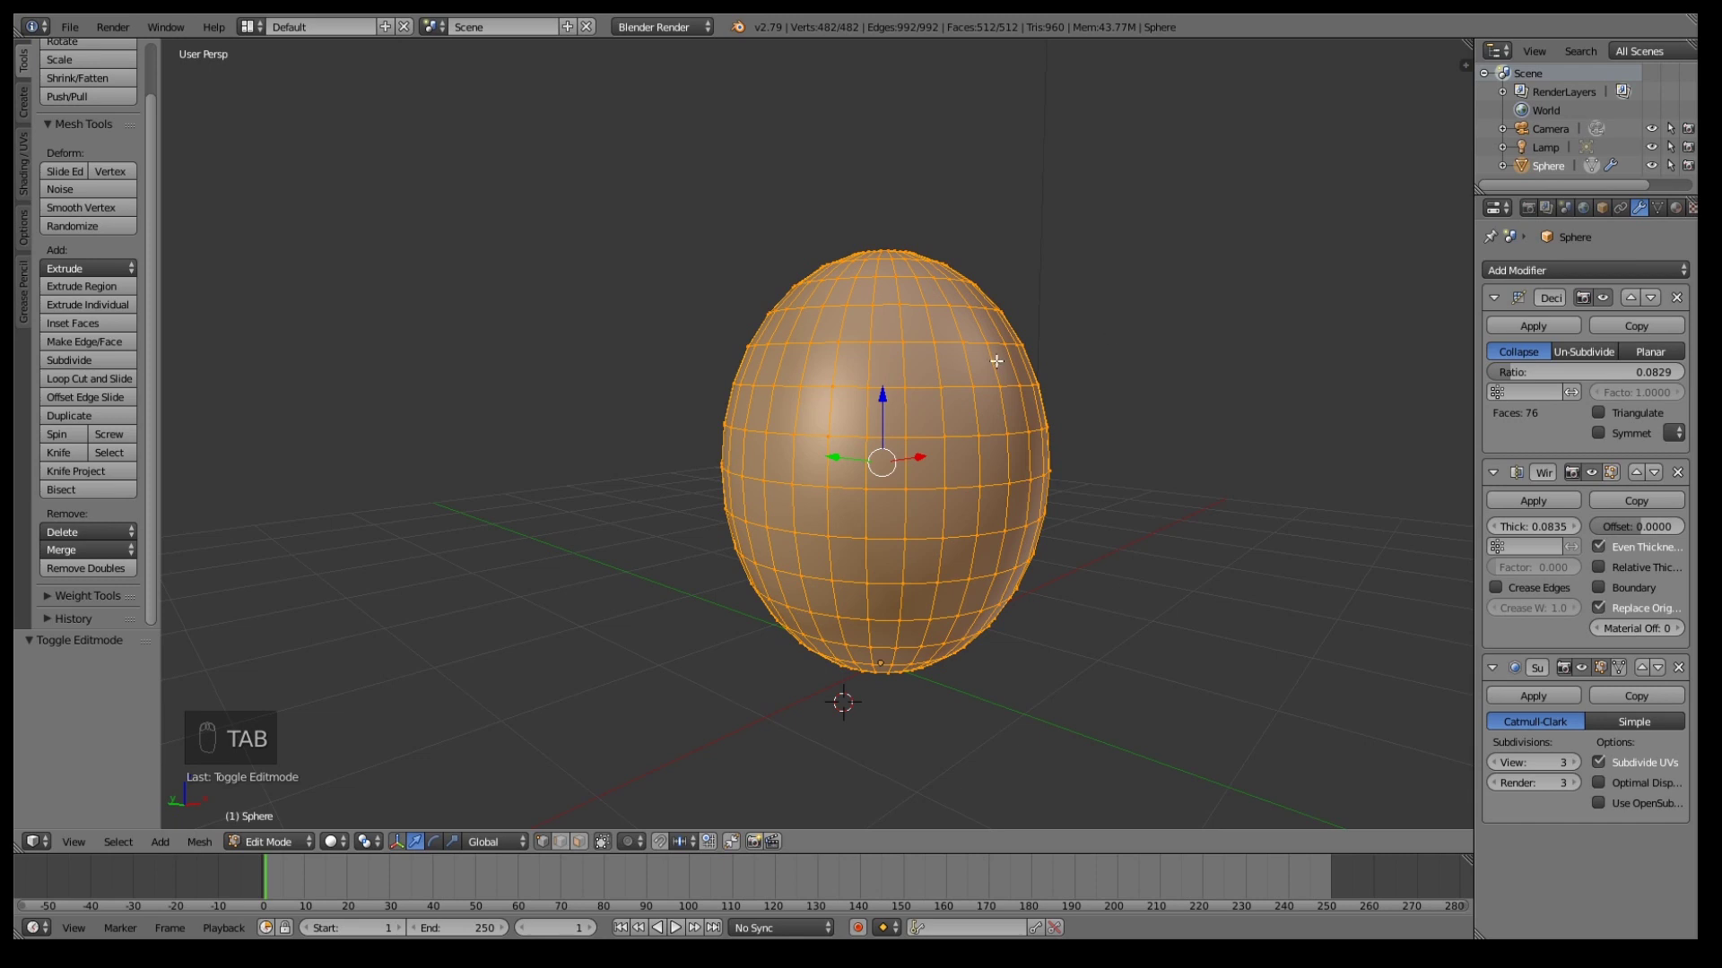
key(Tab)
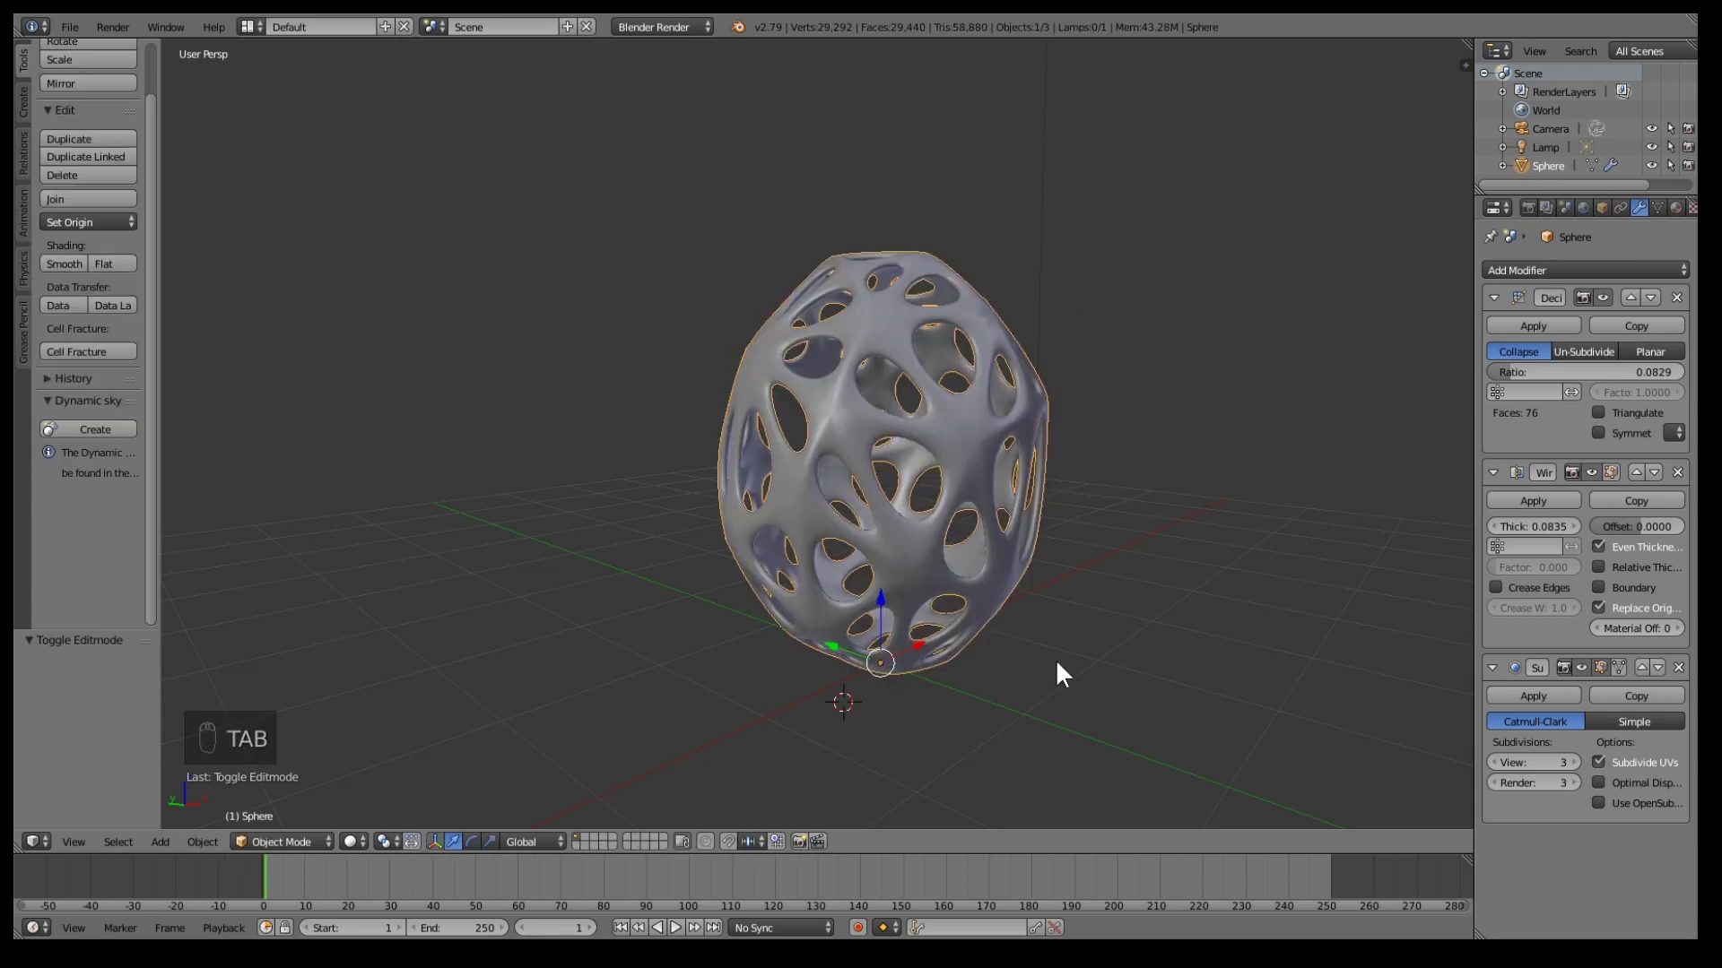
key(Tab)
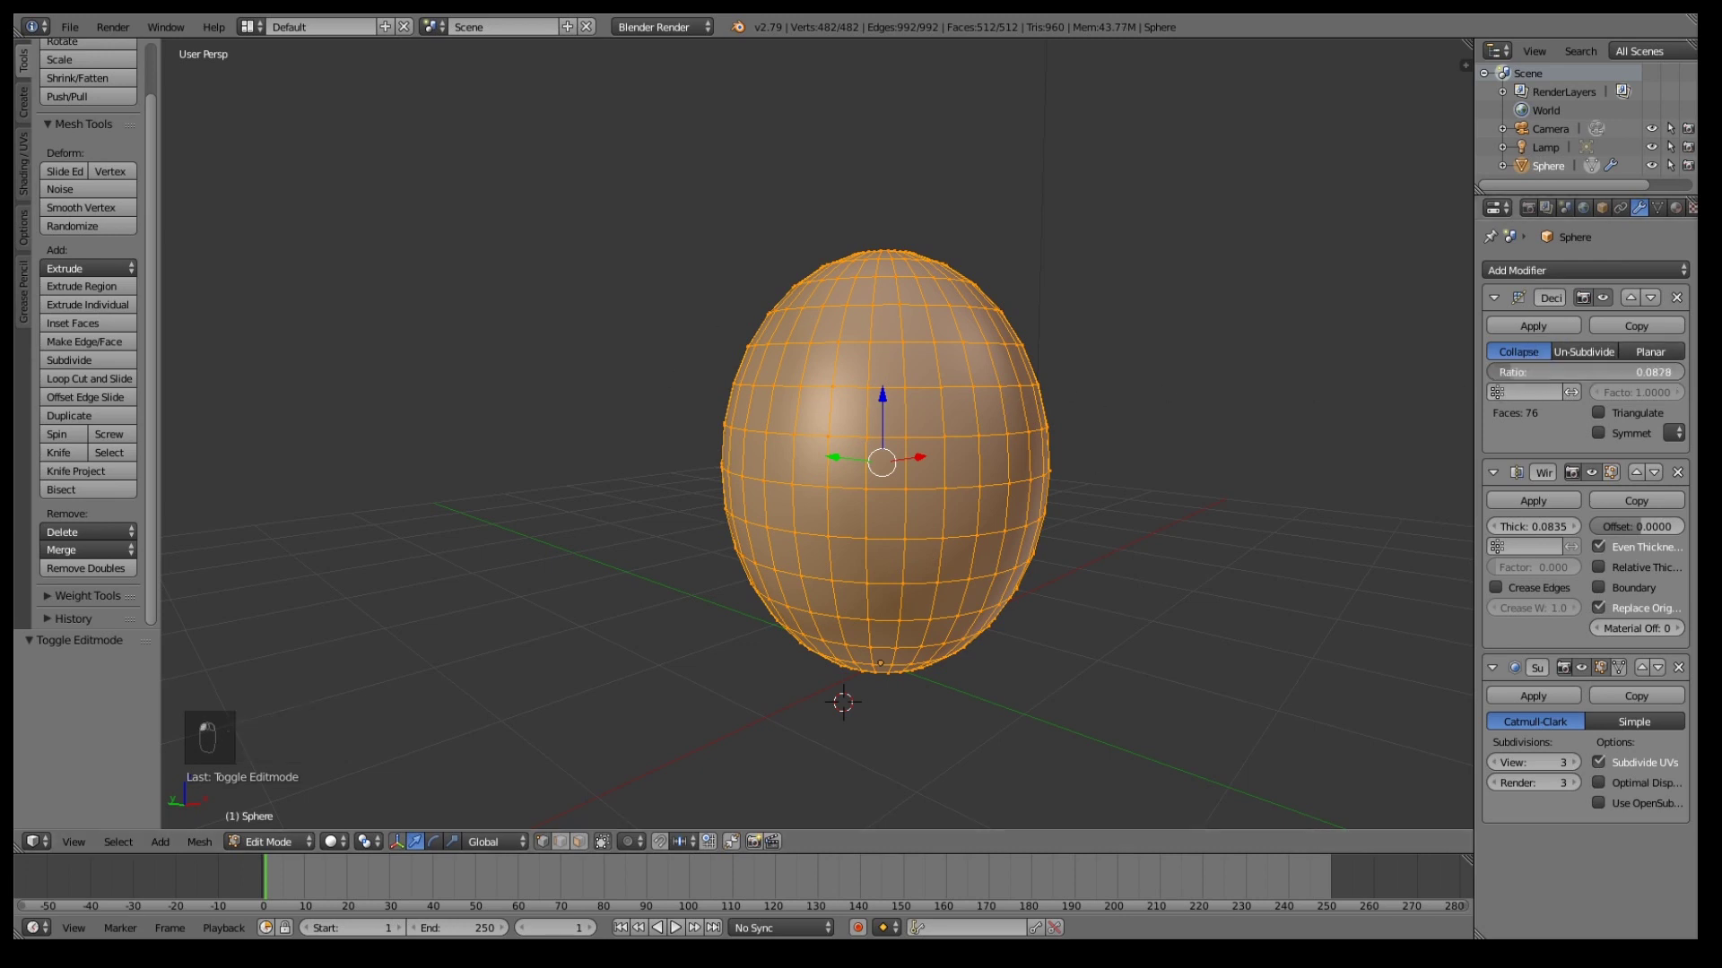
drag(1514, 368, 1518, 375)
key(Tab)
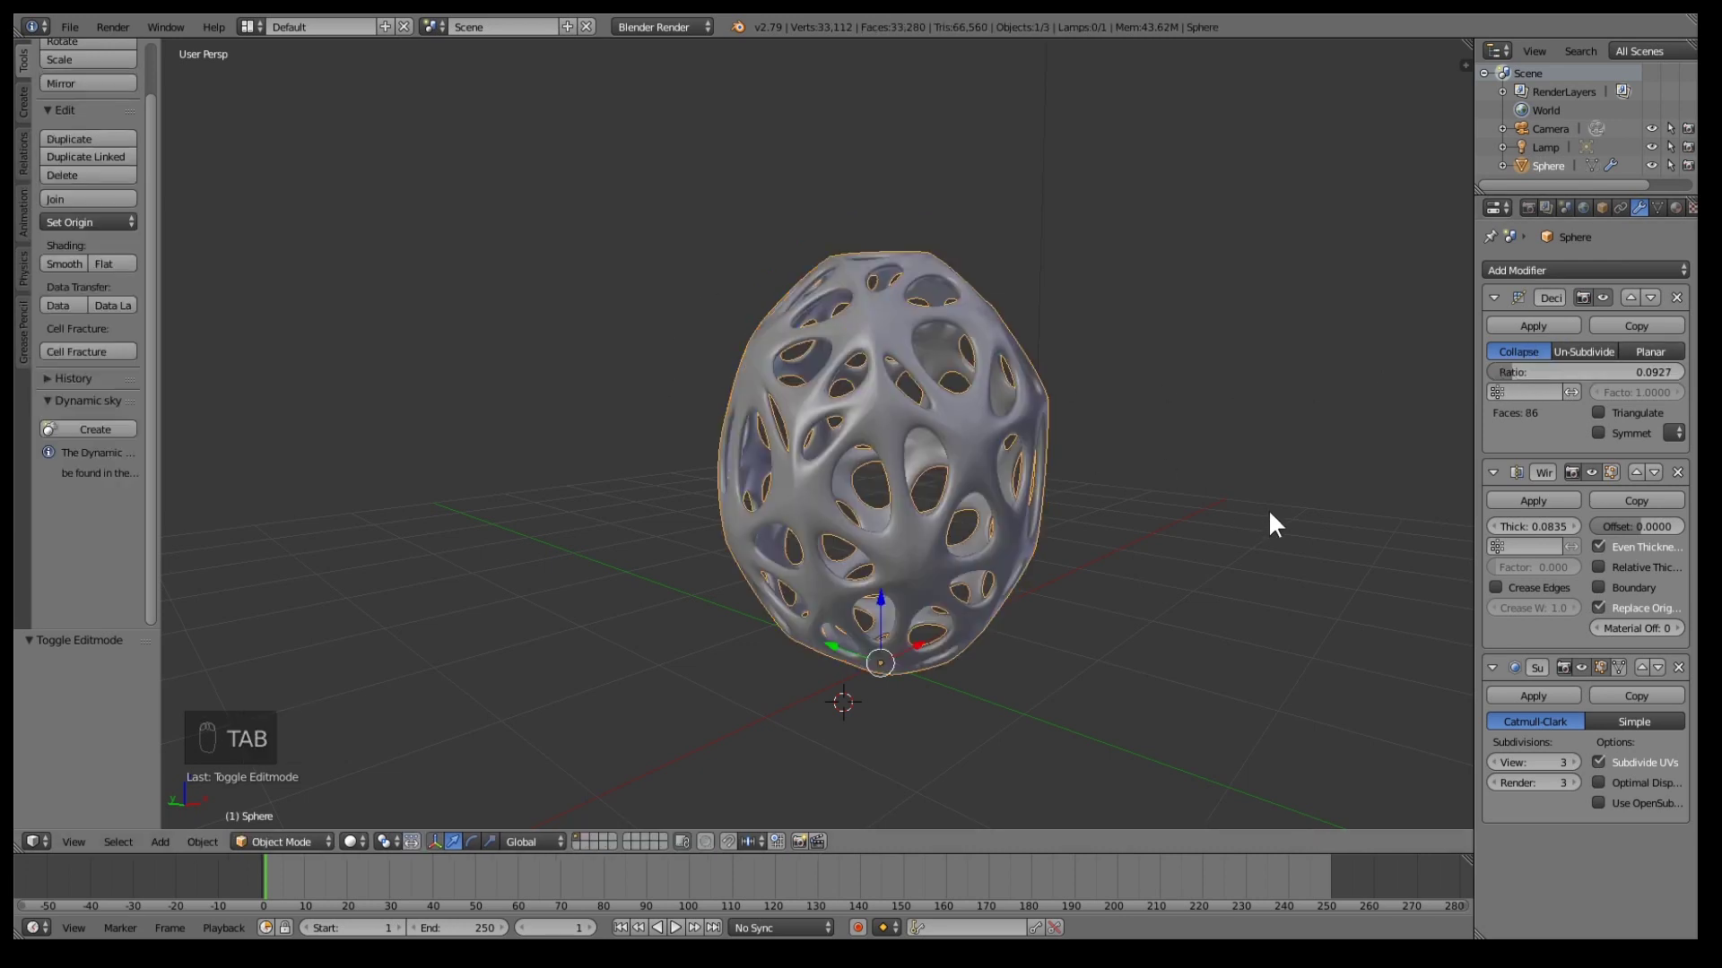